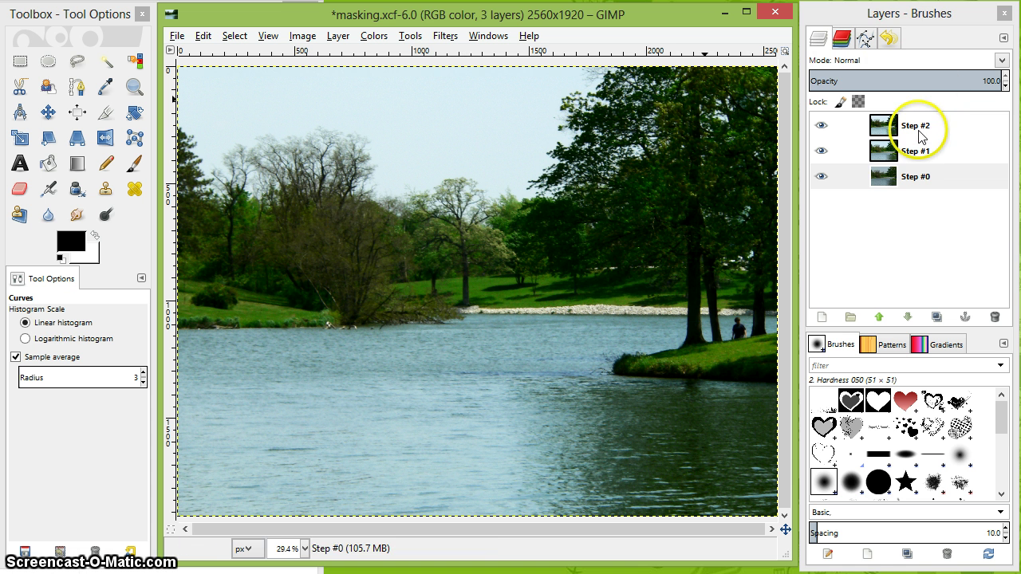
- Select the Step #2 layer in the Layers panel as the active layer
click(903, 133)
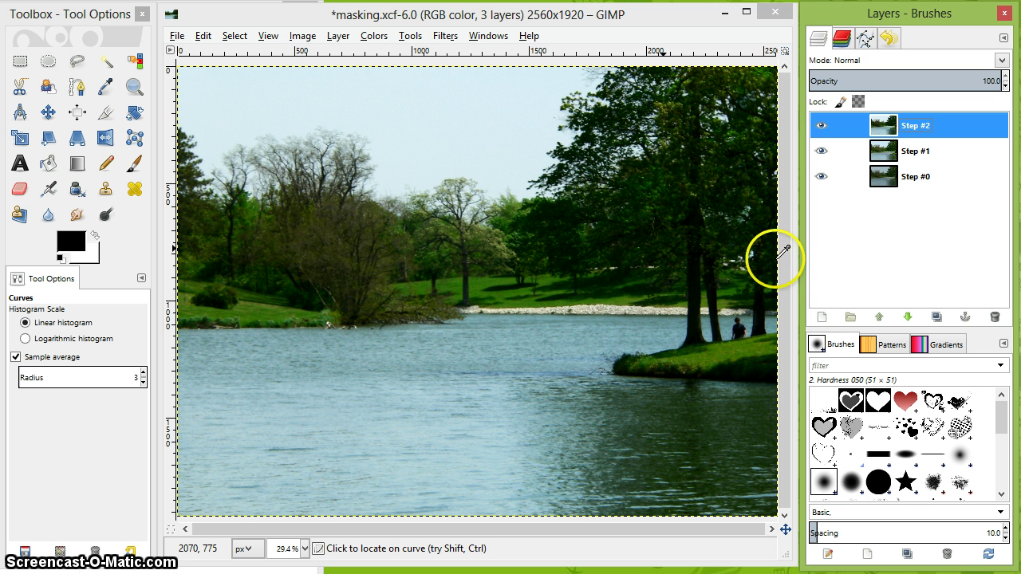
click(921, 132)
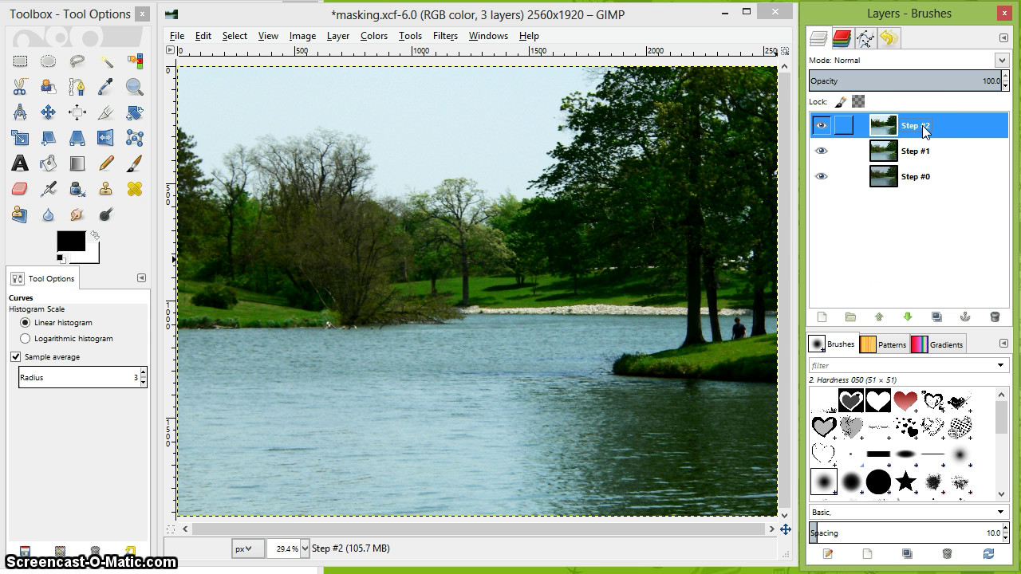
- Duplicate Step #2 into a new Step #3 layer and desaturate it with the Average method
click(937, 316)
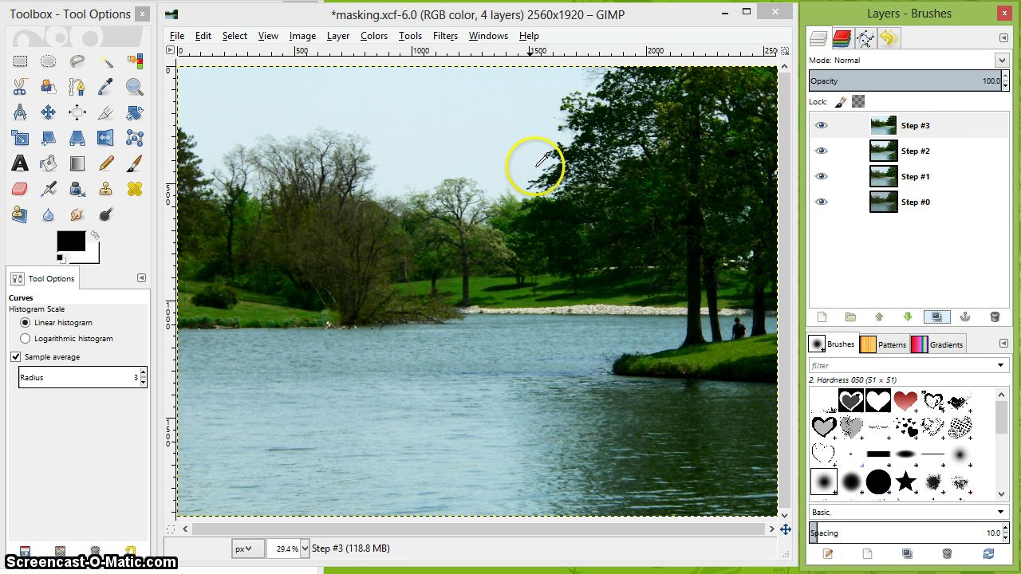
click(372, 40)
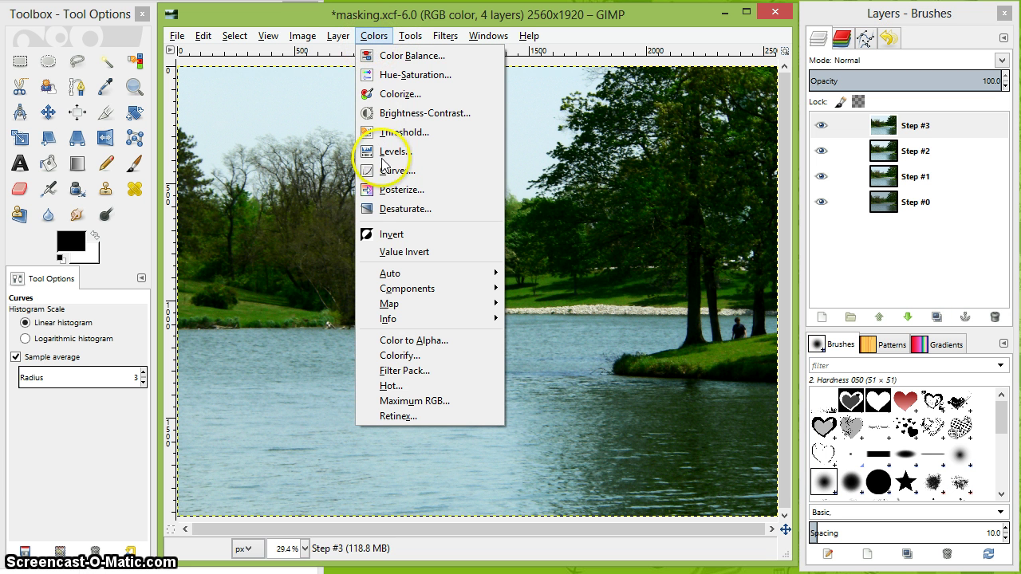
click(397, 209)
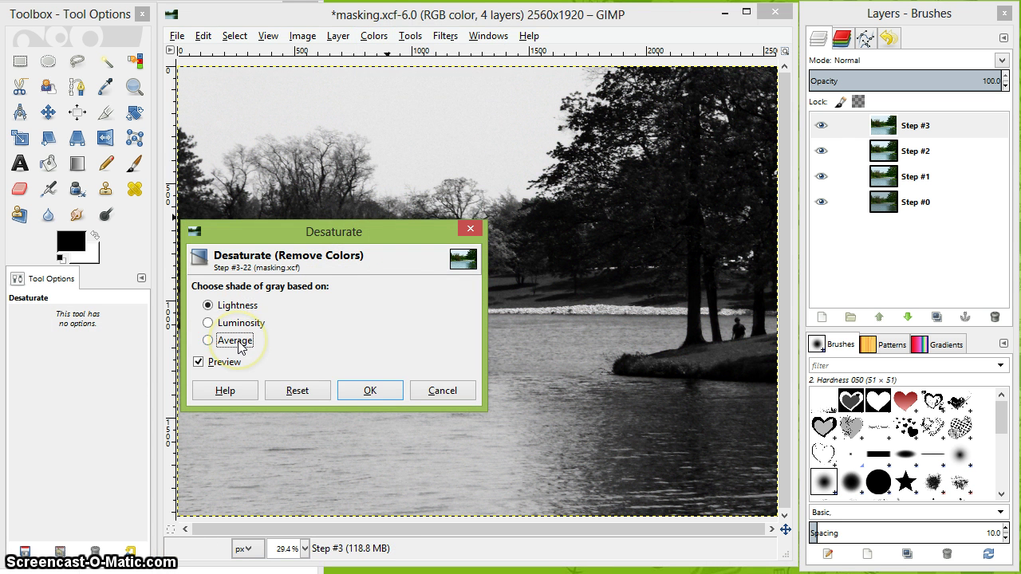
click(238, 343)
click(370, 391)
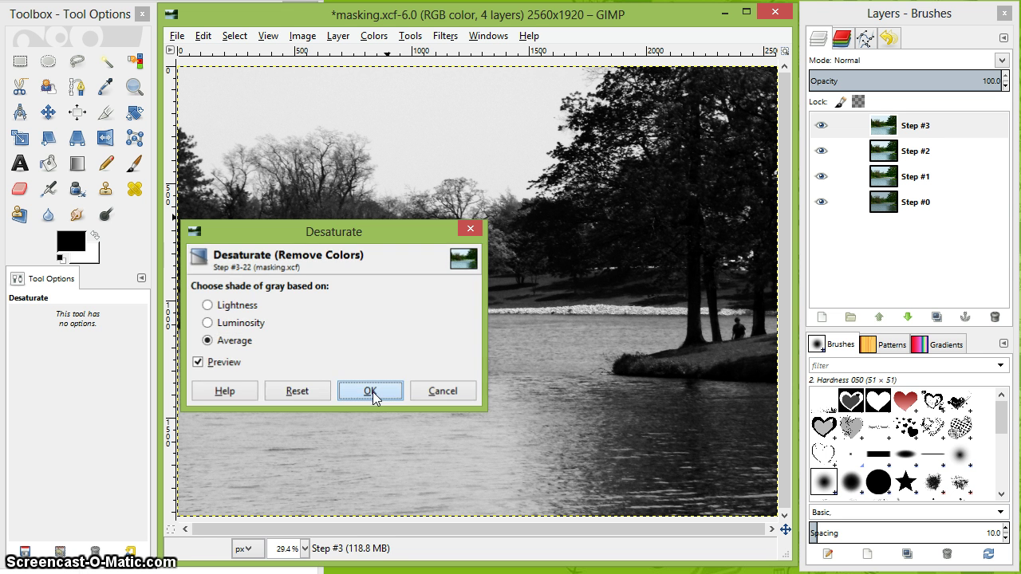
click(371, 391)
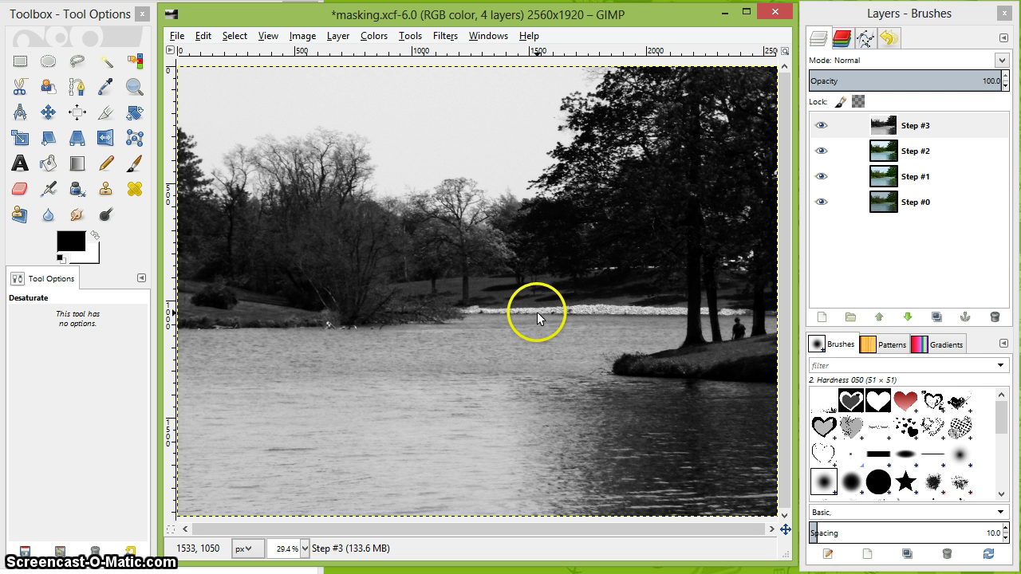
- Apply Brightness-Contrast to Step #3 with contrast set to 64
click(381, 38)
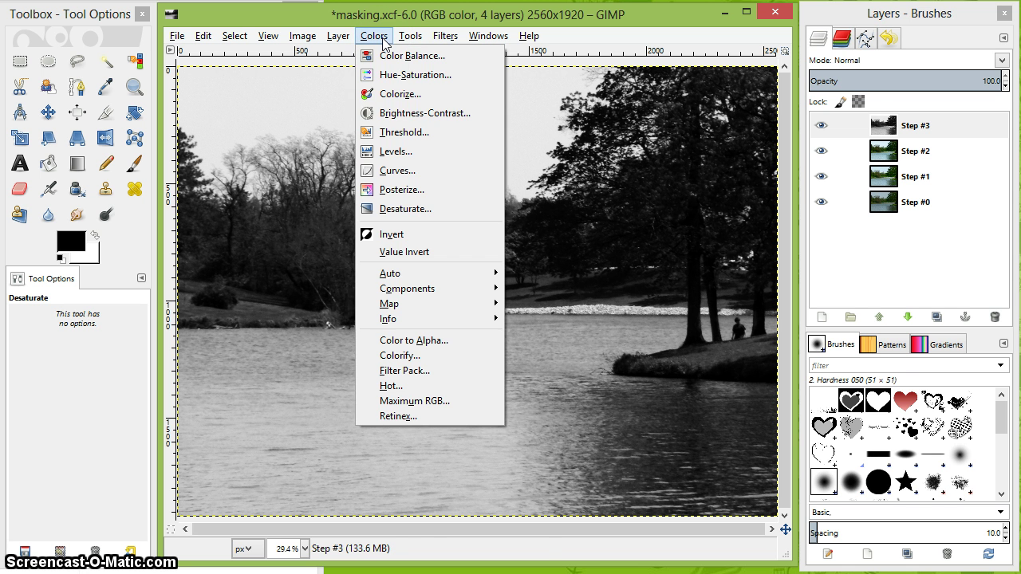
click(387, 116)
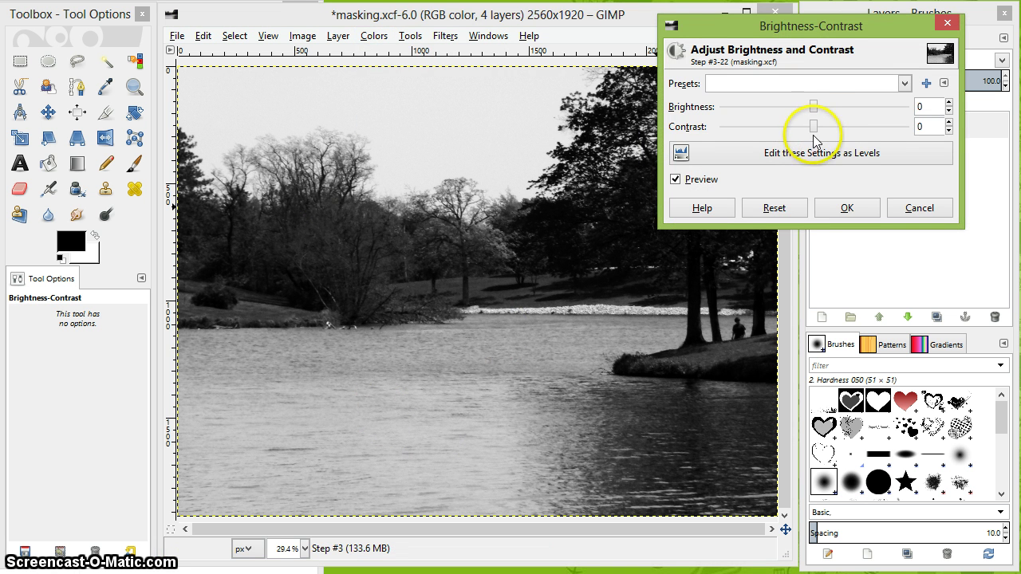
drag(813, 126, 861, 128)
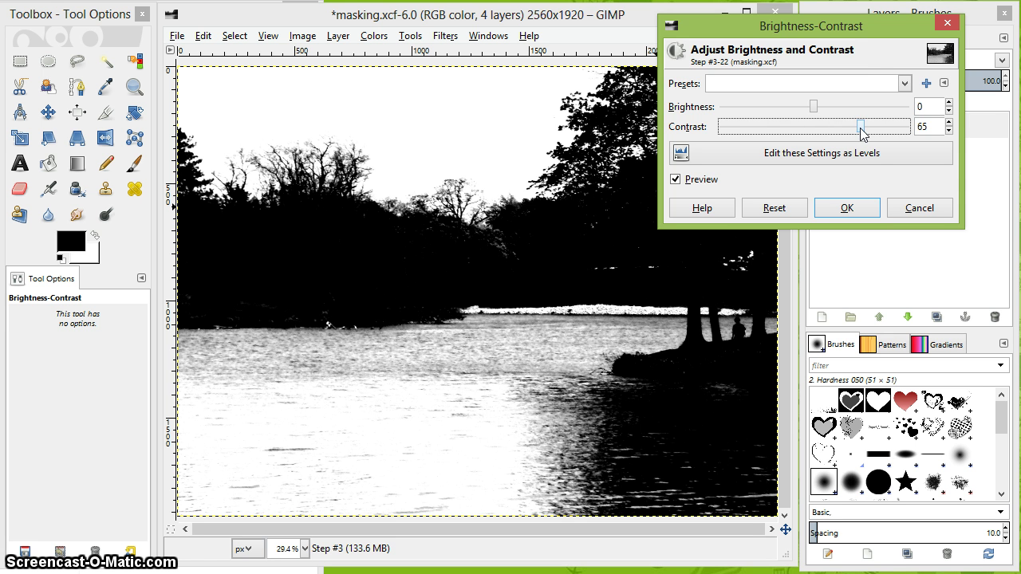
drag(857, 29, 911, 137)
click(294, 159)
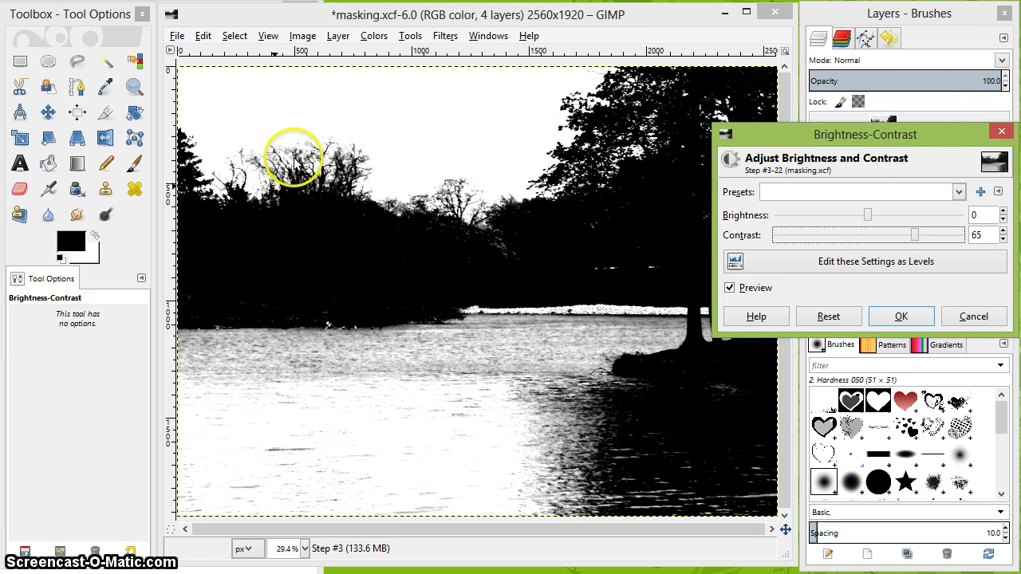
click(915, 234)
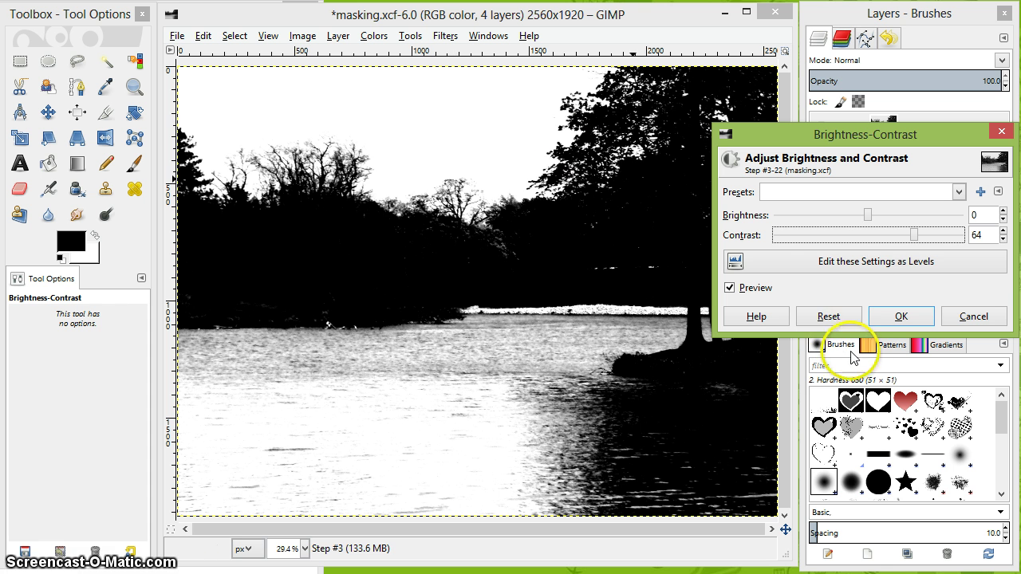
click(901, 316)
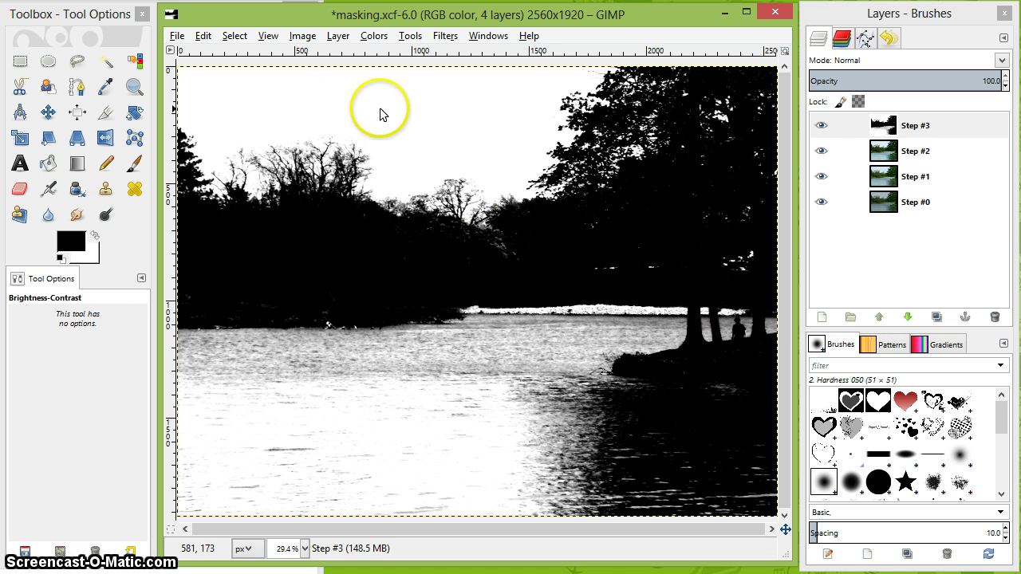
- Select the white sky areas of Step #3 with Select by Color
click(135, 66)
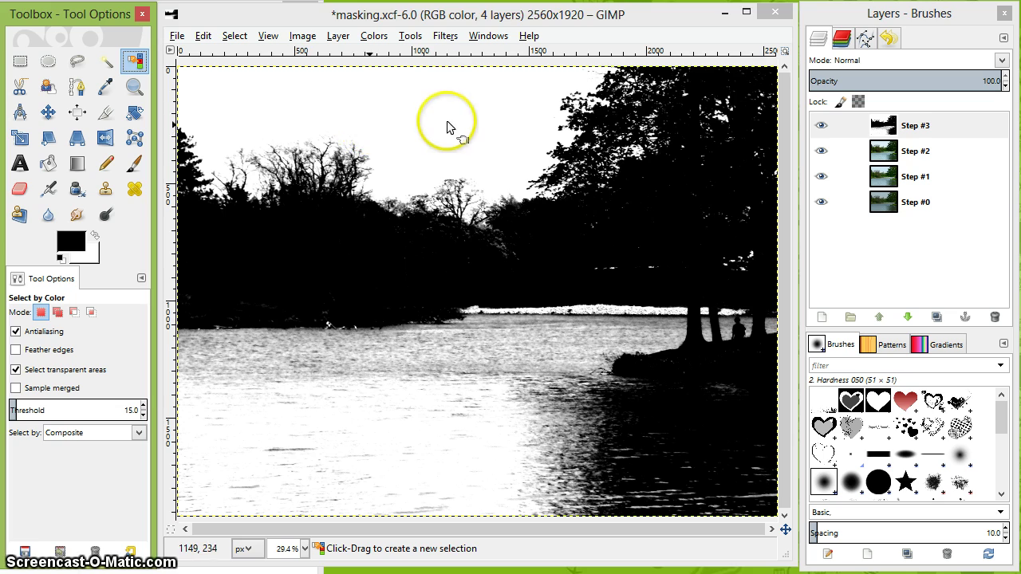
click(536, 345)
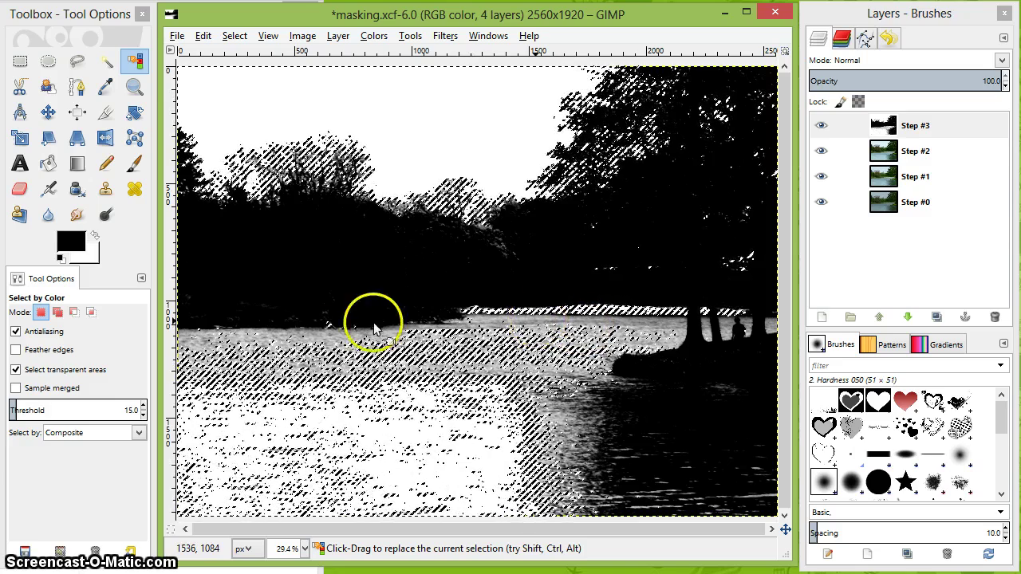
click(634, 417)
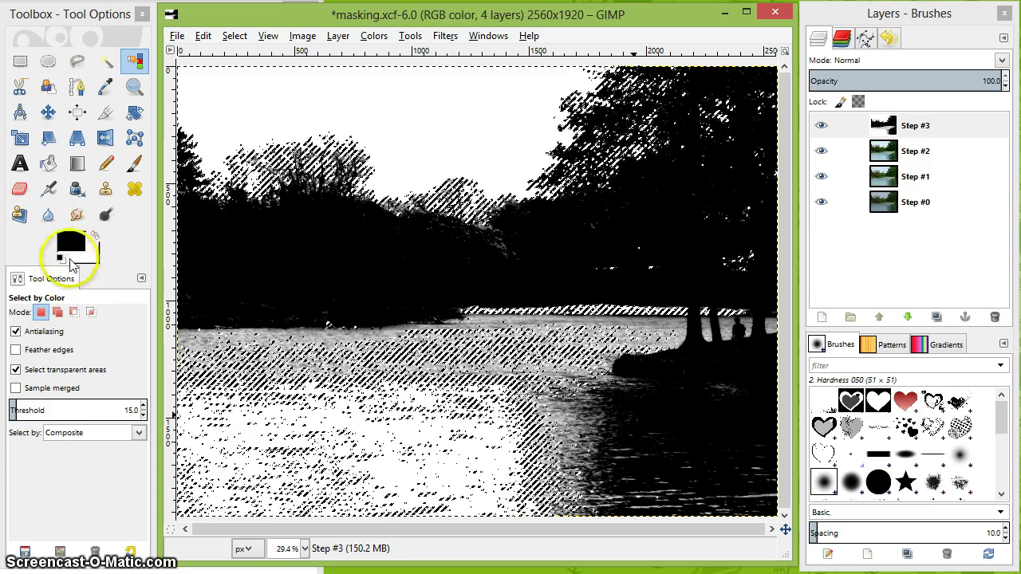
- Subtract the lake strip and lower area from the selection with Rectangle Select in Subtract mode
click(27, 69)
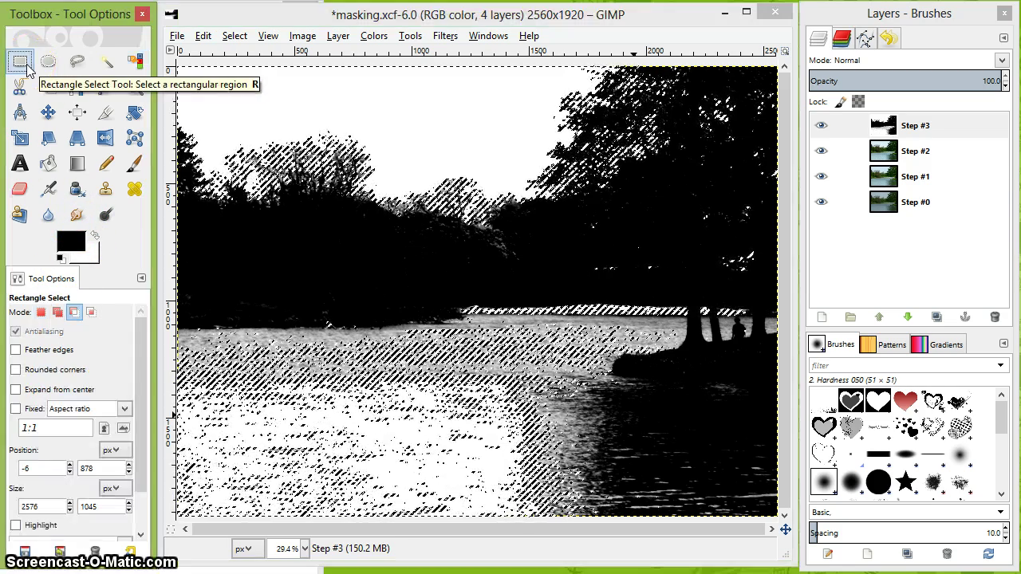
click(78, 316)
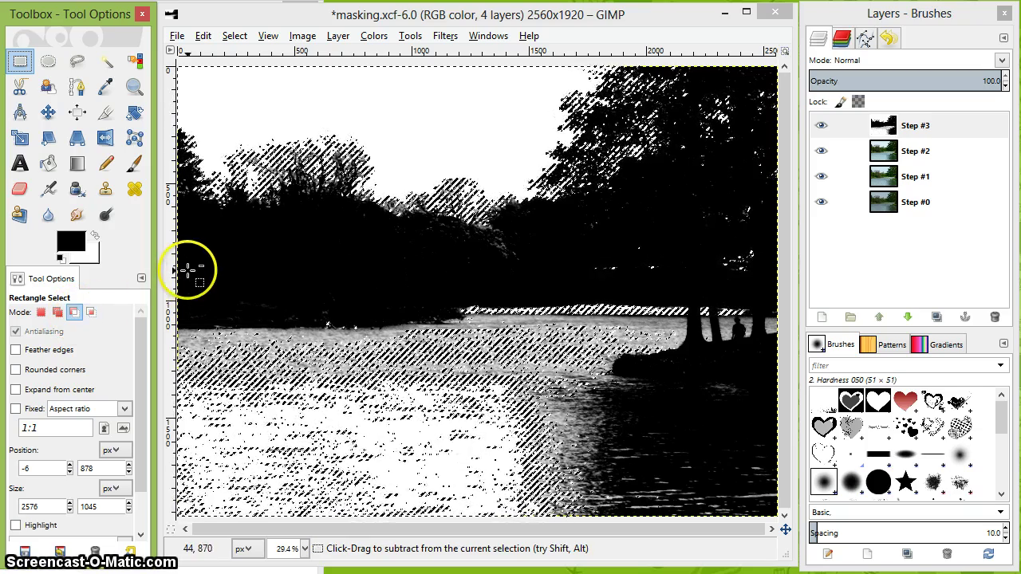
mouse_move(182, 267)
mouse_down()
mouse_move(380, 333)
mouse_move(675, 390)
mouse_move(750, 507)
mouse_move(786, 527)
mouse_up()
drag(712, 389, 707, 330)
click(588, 406)
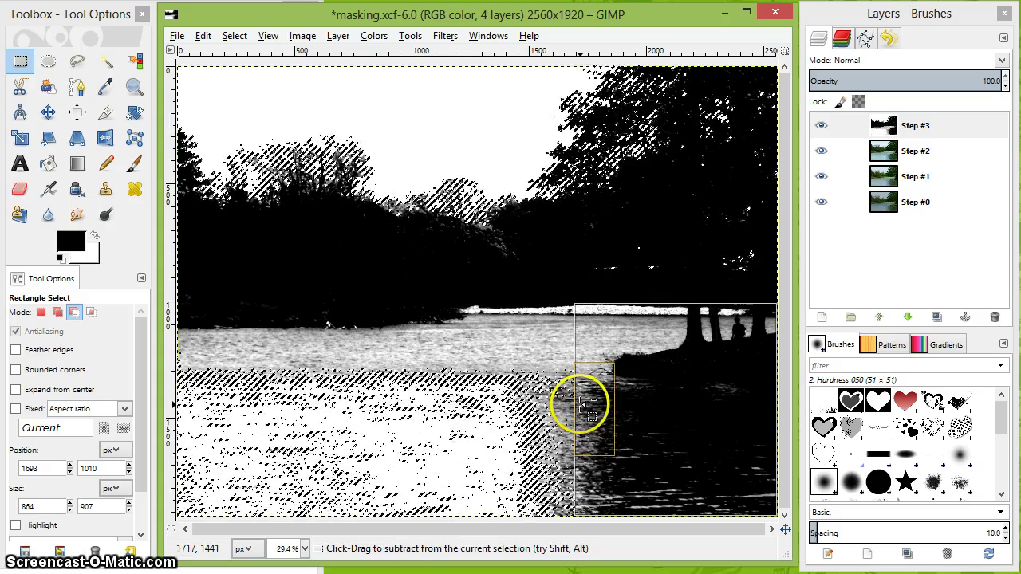
mouse_move(404, 399)
mouse_down()
mouse_move(186, 403)
mouse_move(160, 390)
mouse_up()
click(667, 406)
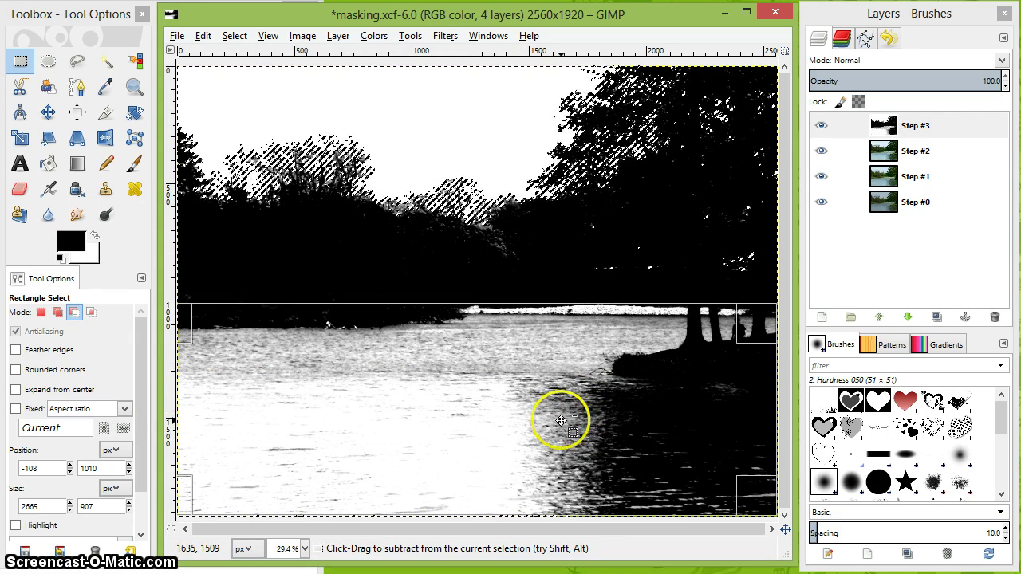
drag(502, 505, 503, 537)
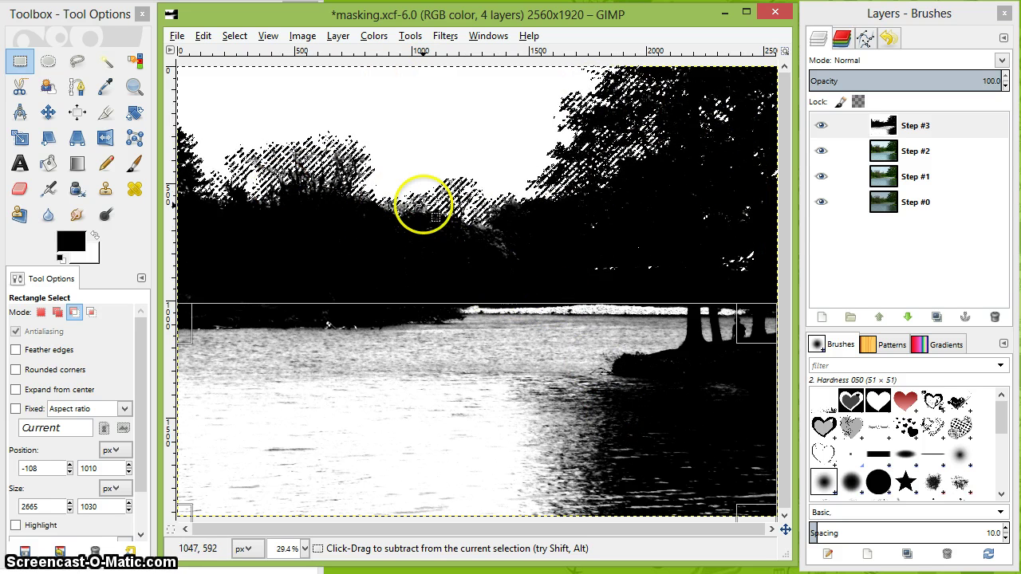
key(Escape)
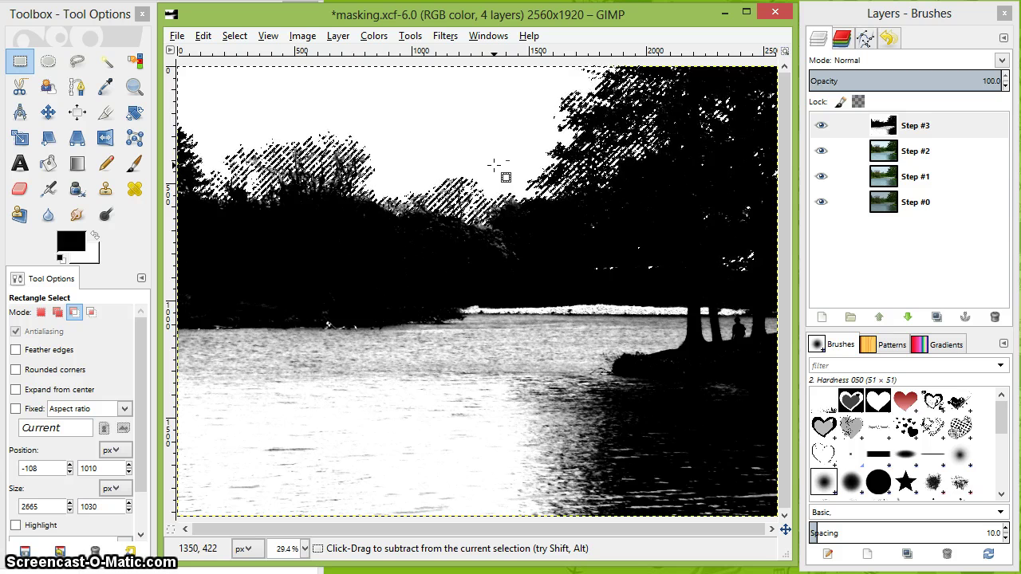
- Invert the selection so everything except the sky is selected
click(367, 40)
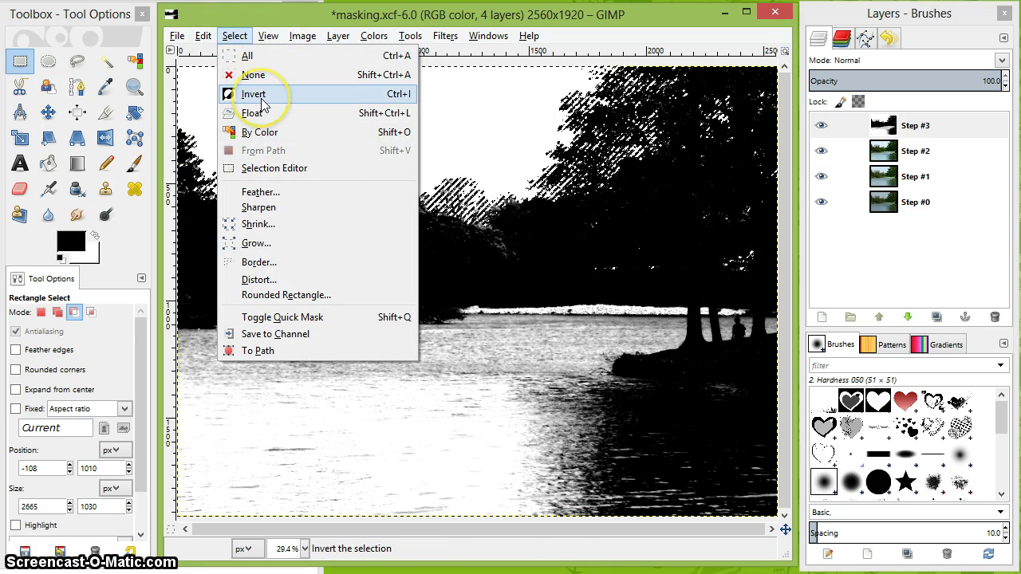
click(253, 94)
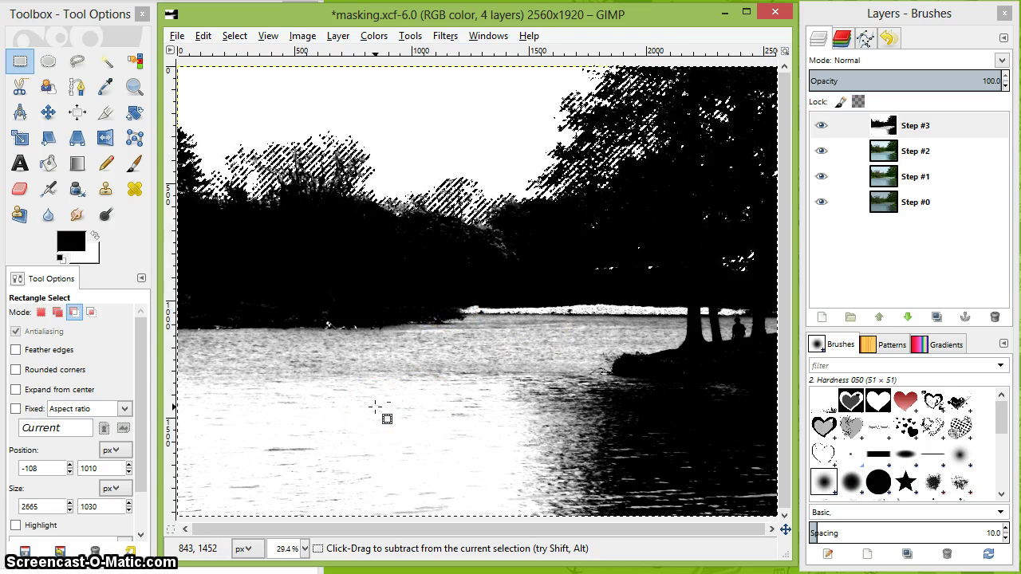
click(284, 399)
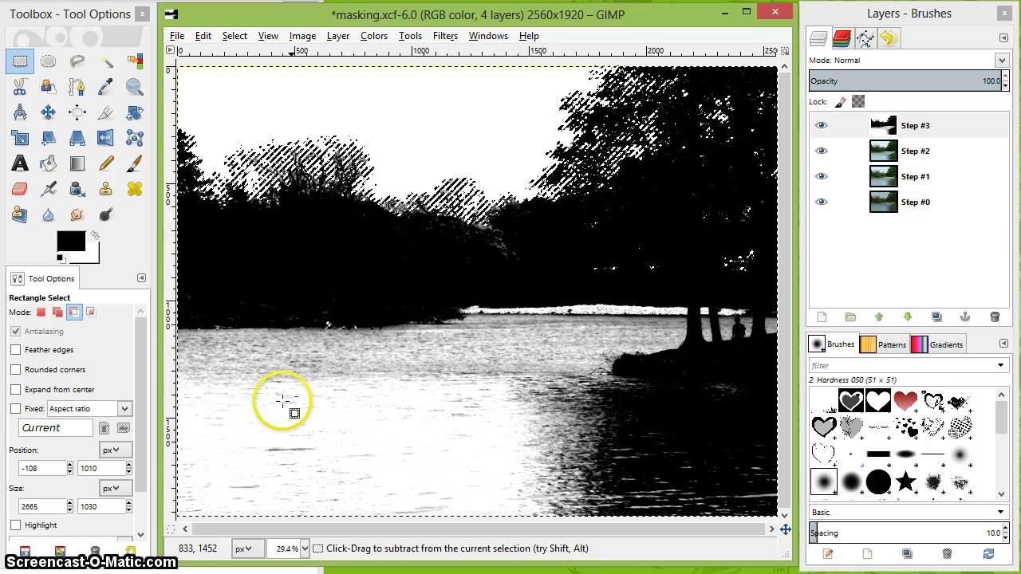
- Bucket-fill everything except the sky black, set to fill similar colours with BG color
click(48, 165)
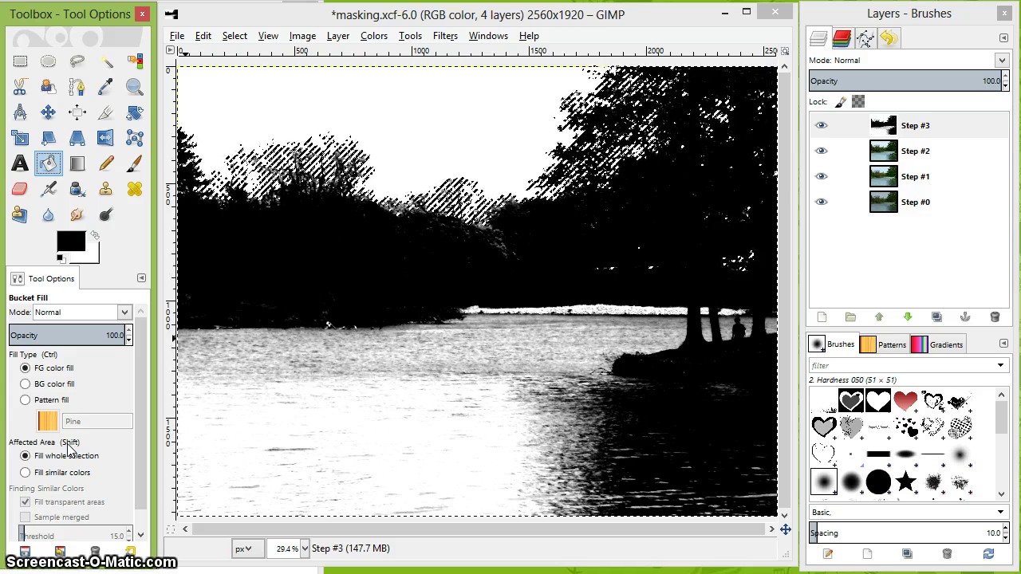
click(53, 163)
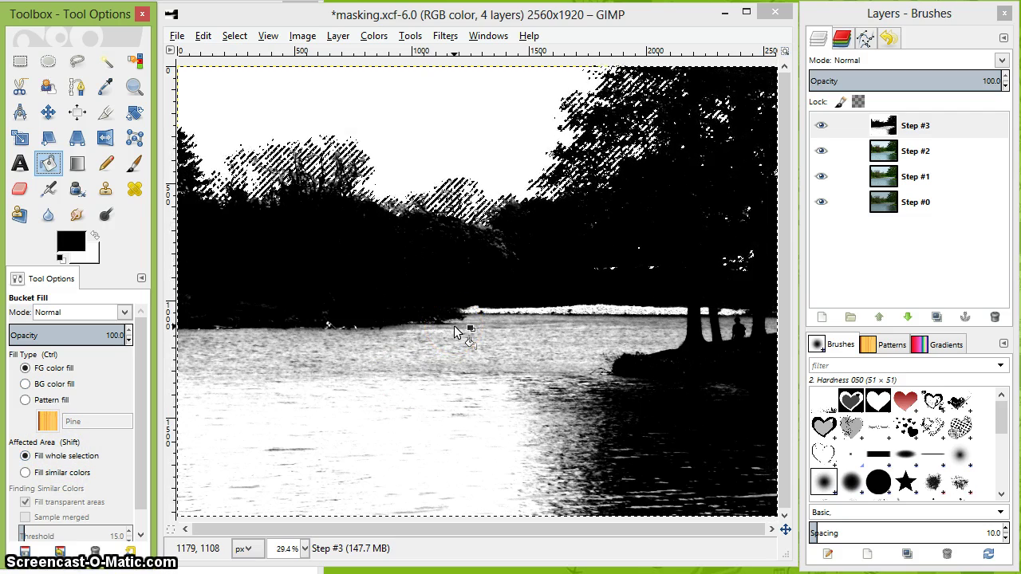
click(516, 447)
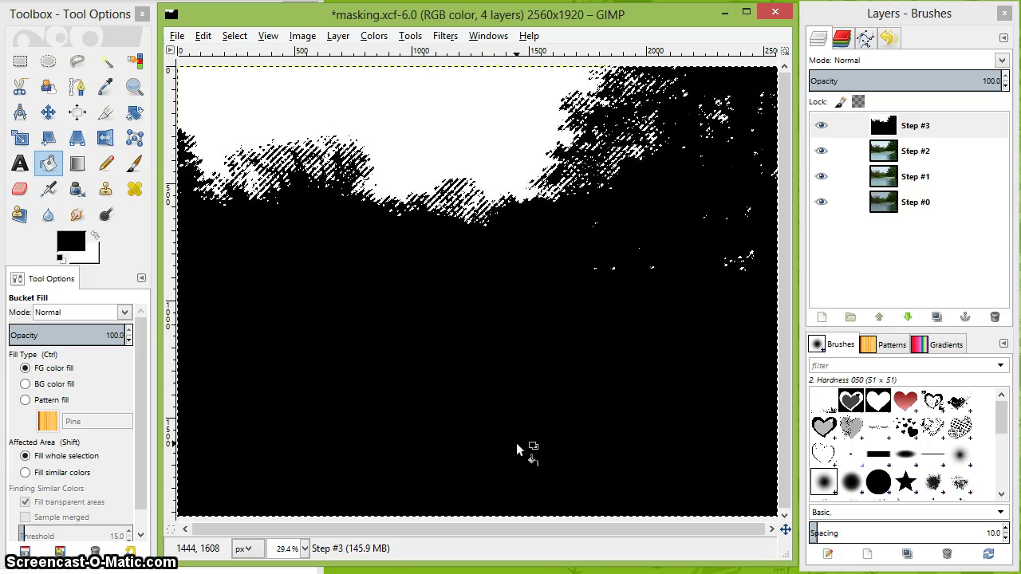
click(493, 375)
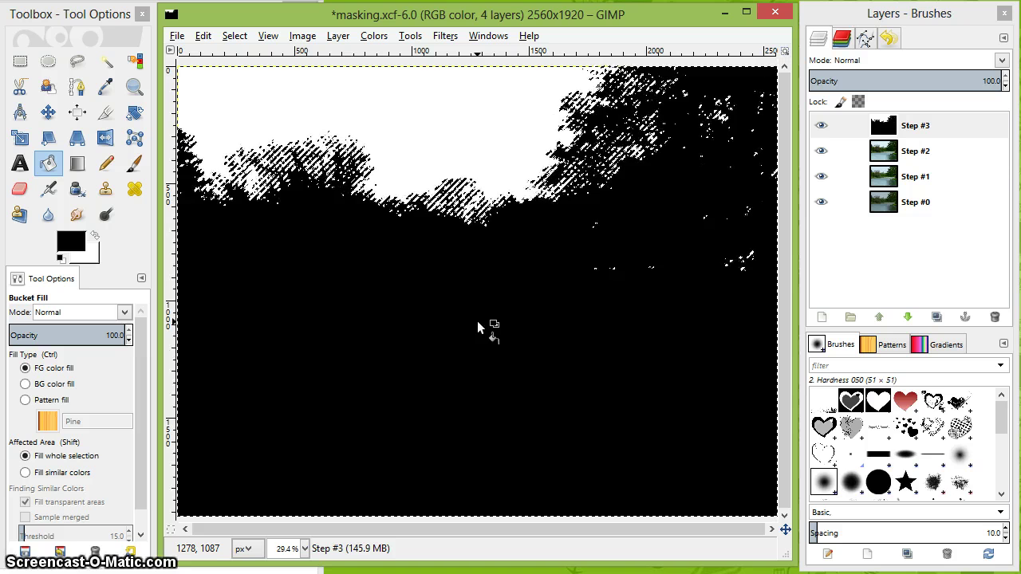
key(ctrl+shift)
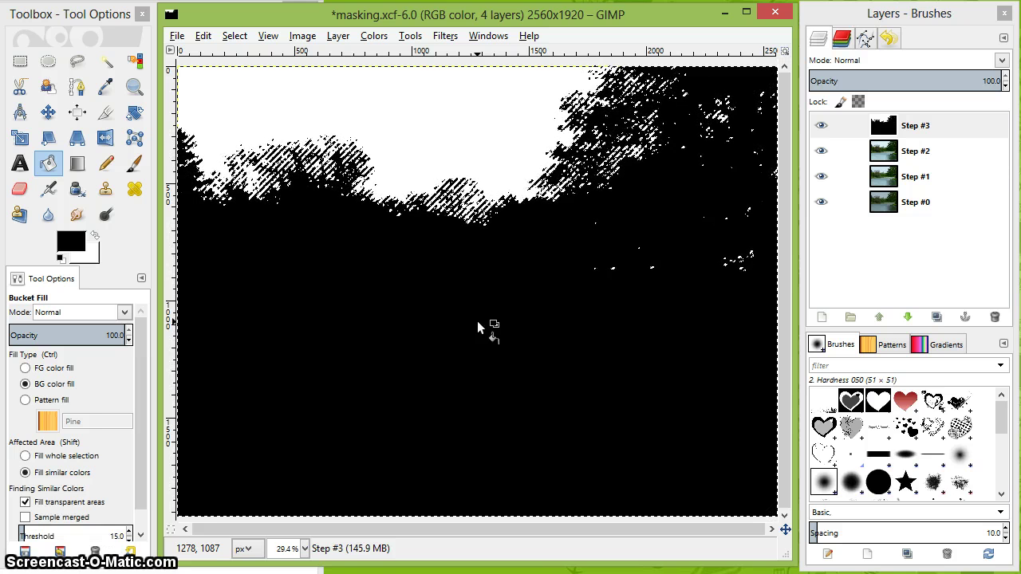
- Bucket-fill the hatched treeline edges solid black against the white sky
ctrl+shift+click(477, 322)
click(241, 41)
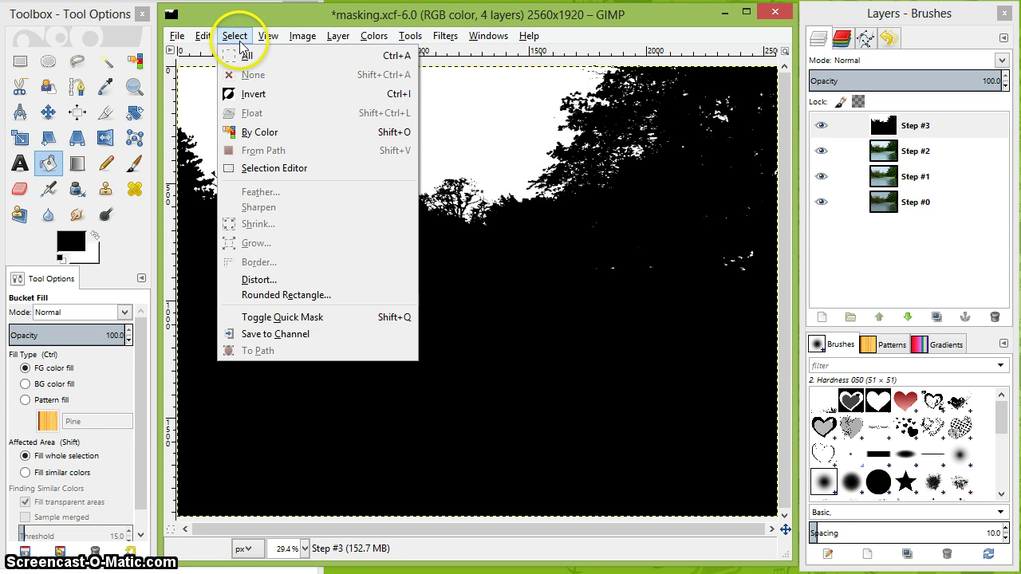
click(646, 251)
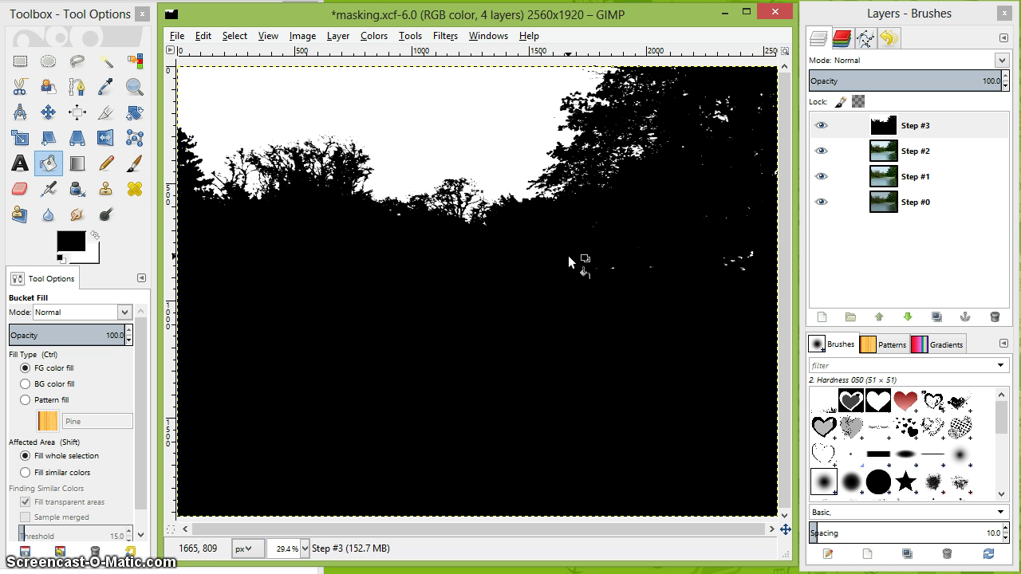
- Invert the Step #3 mask's colours and apply a Gaussian blur with radius 3
click(378, 37)
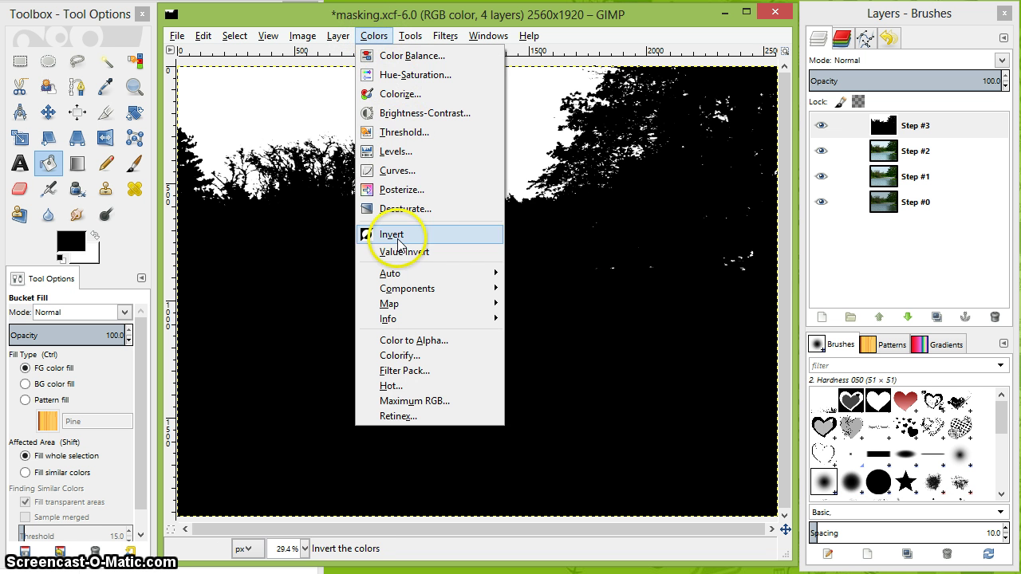
click(392, 235)
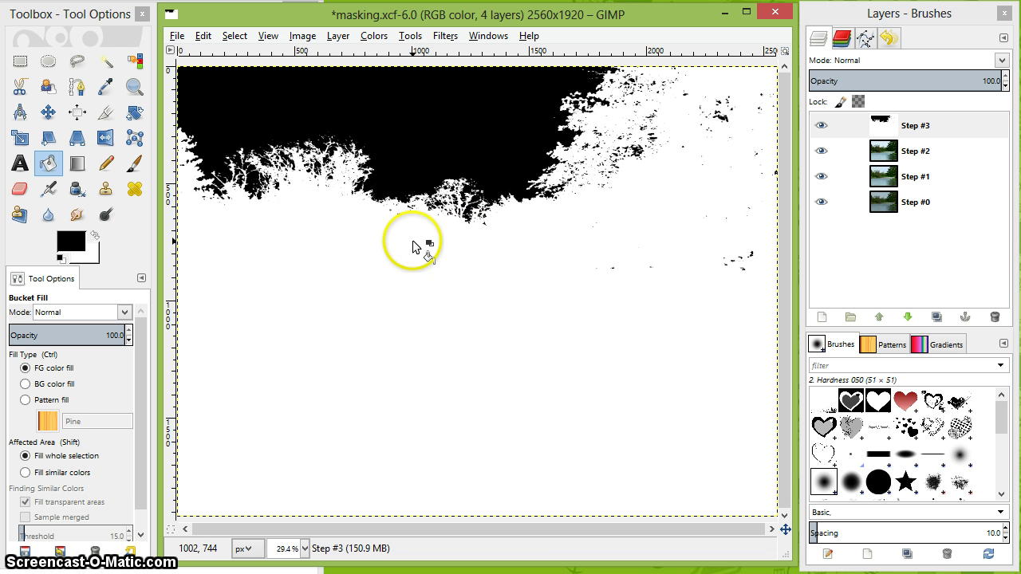
click(445, 36)
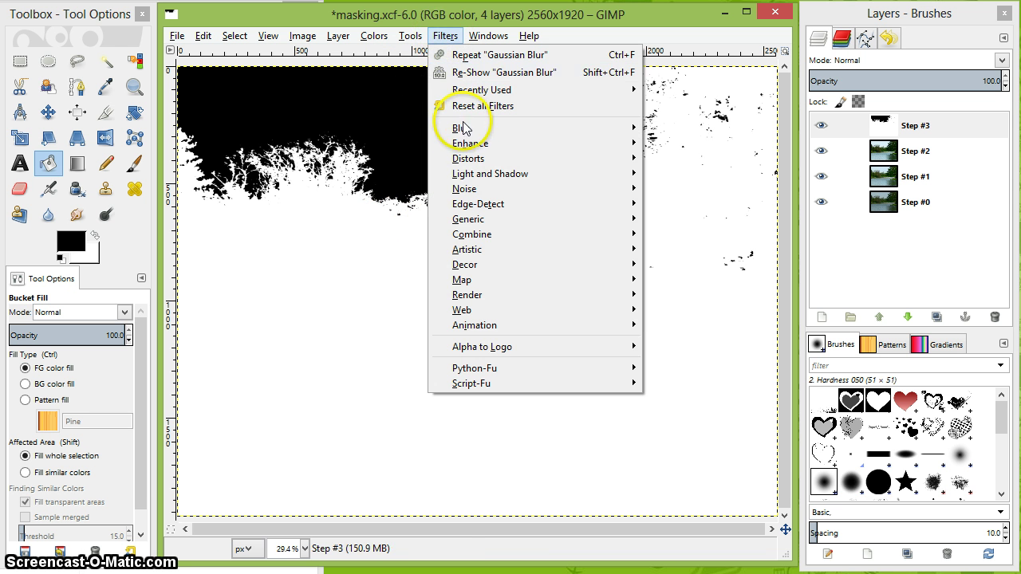
mouse_move(464, 130)
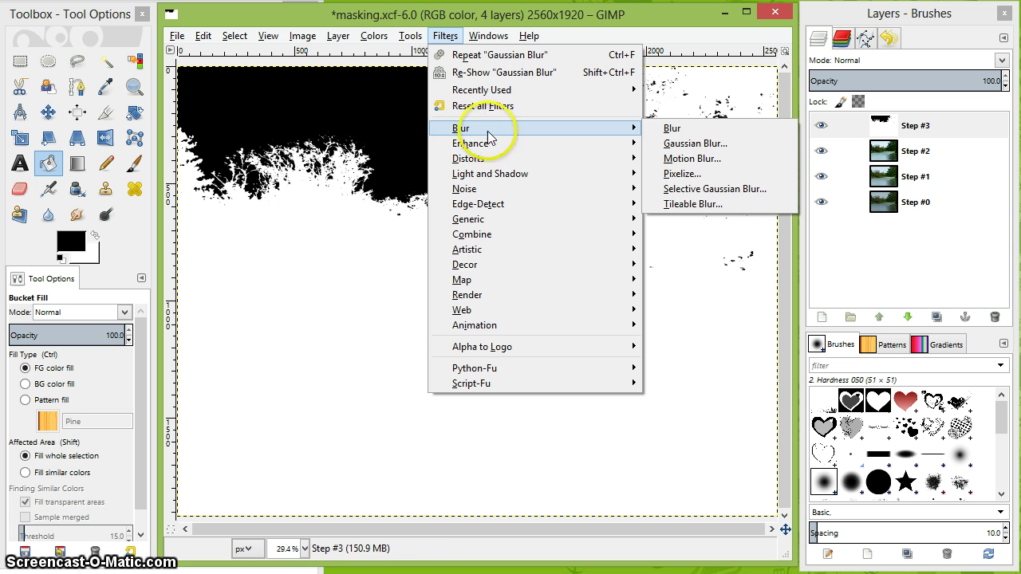
click(696, 143)
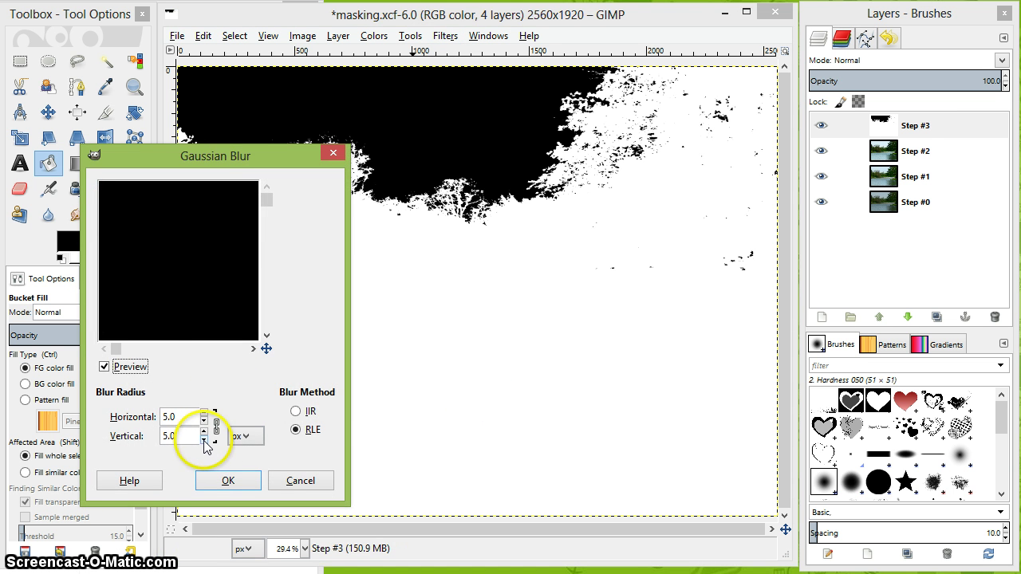
click(207, 419)
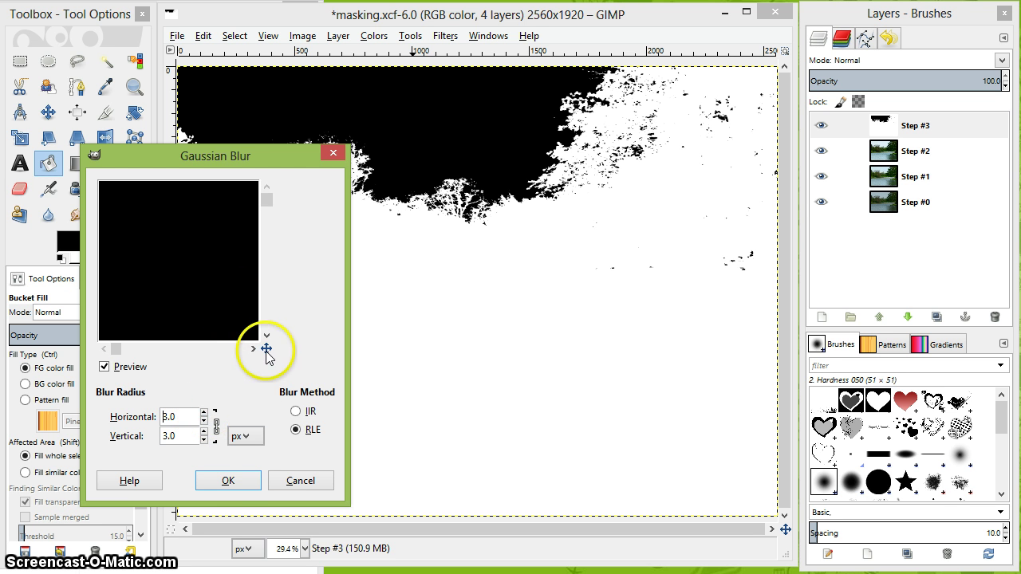
click(226, 467)
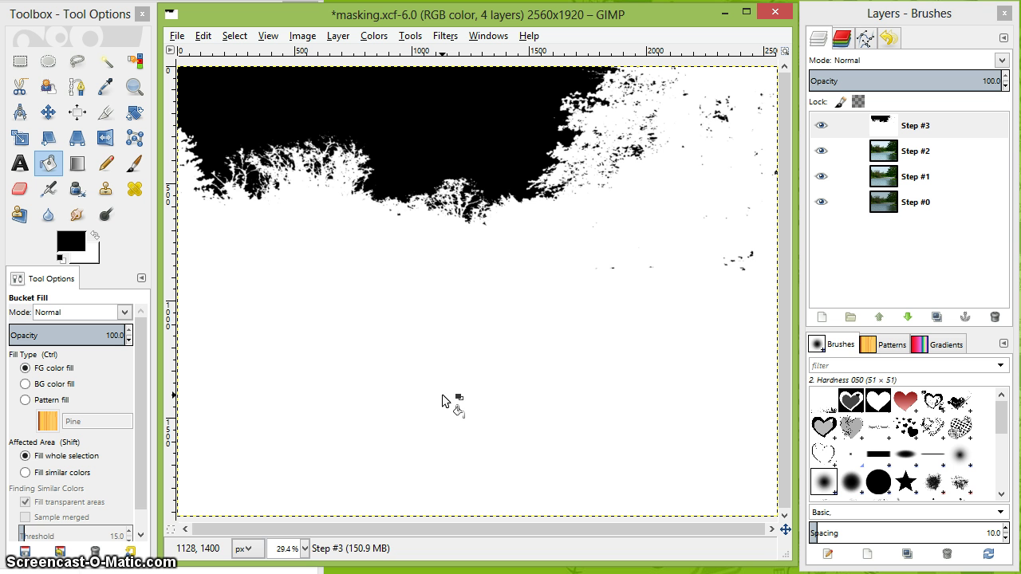
- Hide the Step #0 and Step #1 layers
click(825, 204)
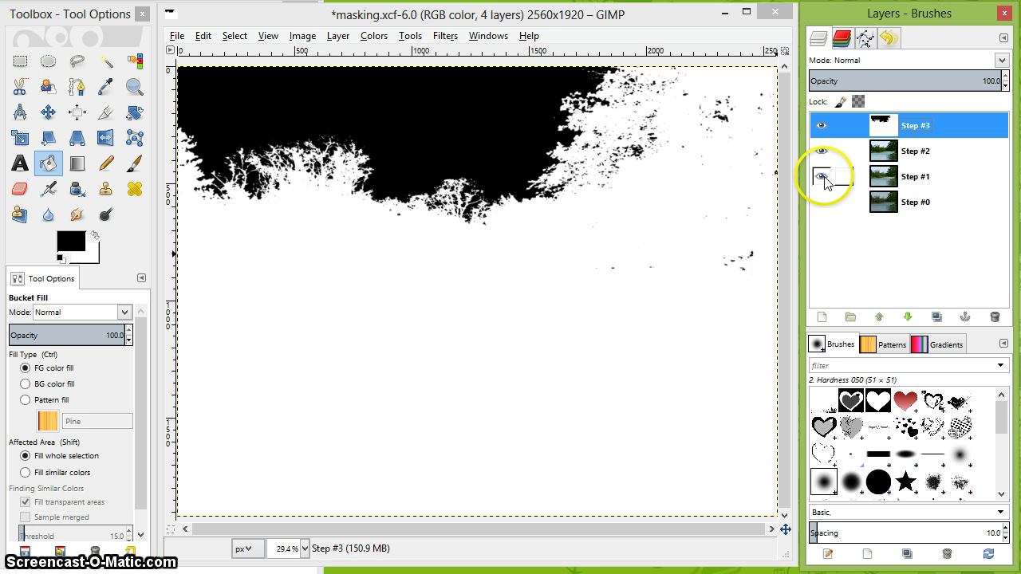
click(909, 180)
click(917, 201)
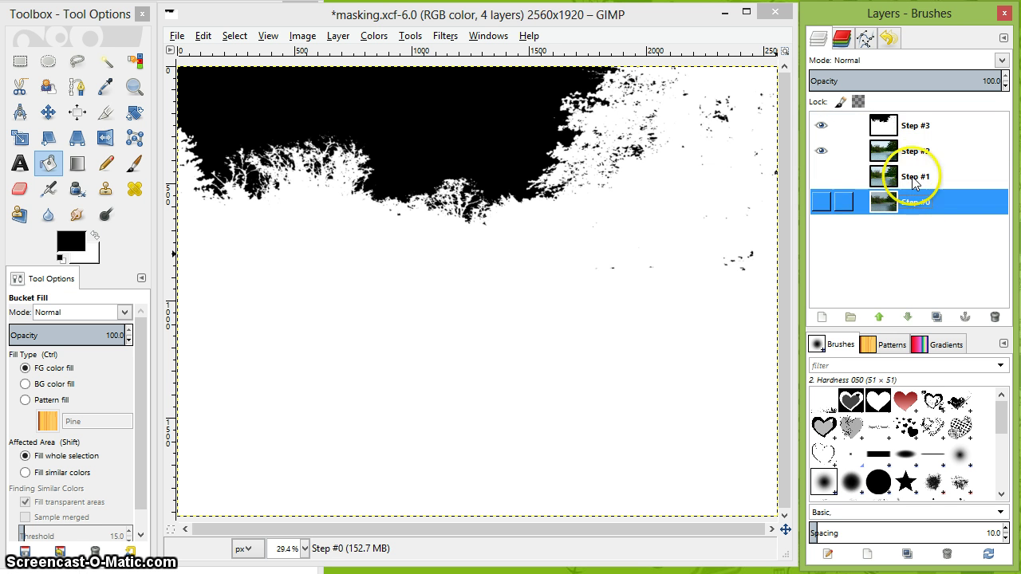
click(911, 181)
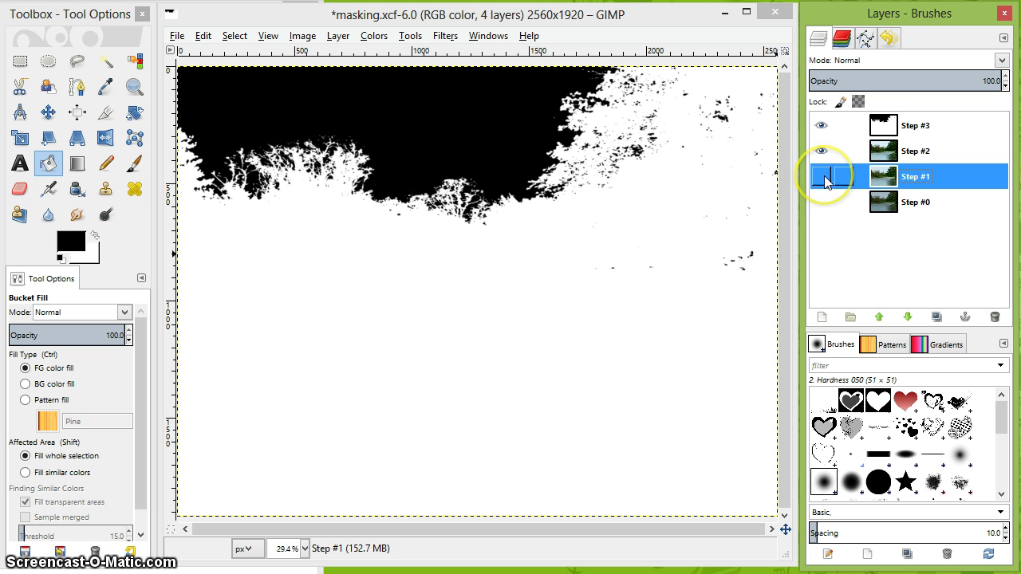
- Select all of Step #3, copy it to the clipboard, and make Step #2 active
click(900, 126)
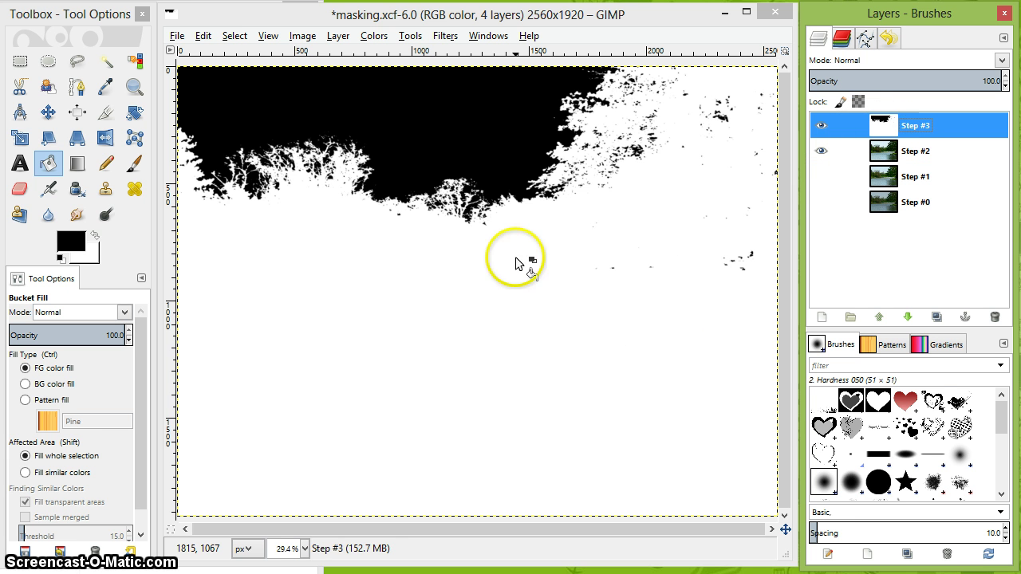
click(236, 39)
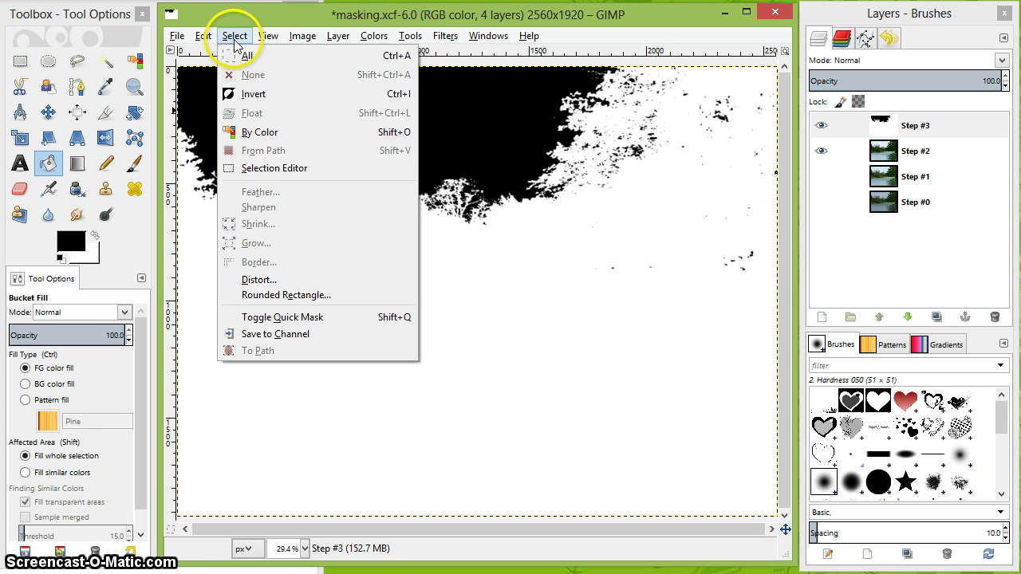
click(244, 61)
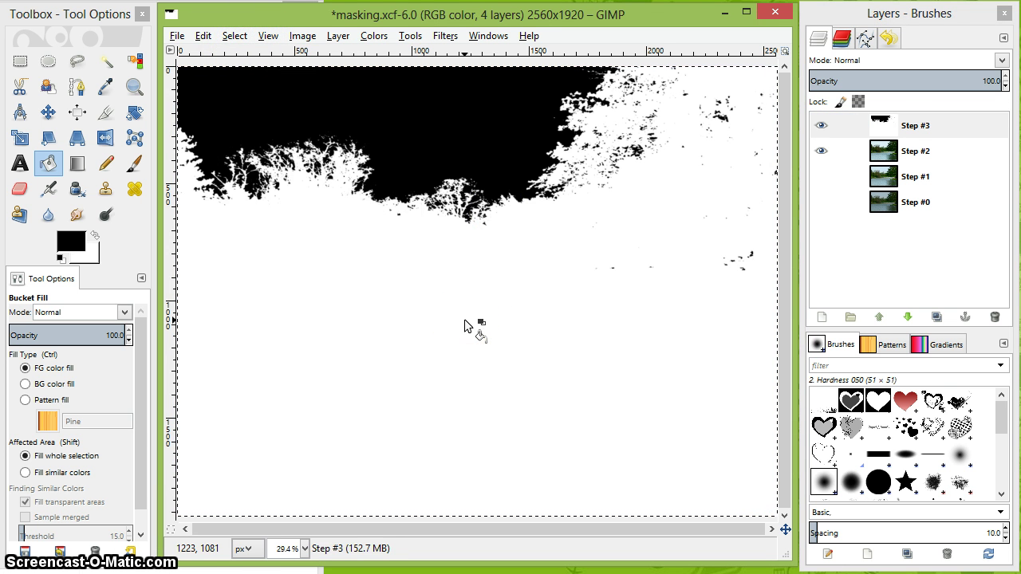
key(ctrl)
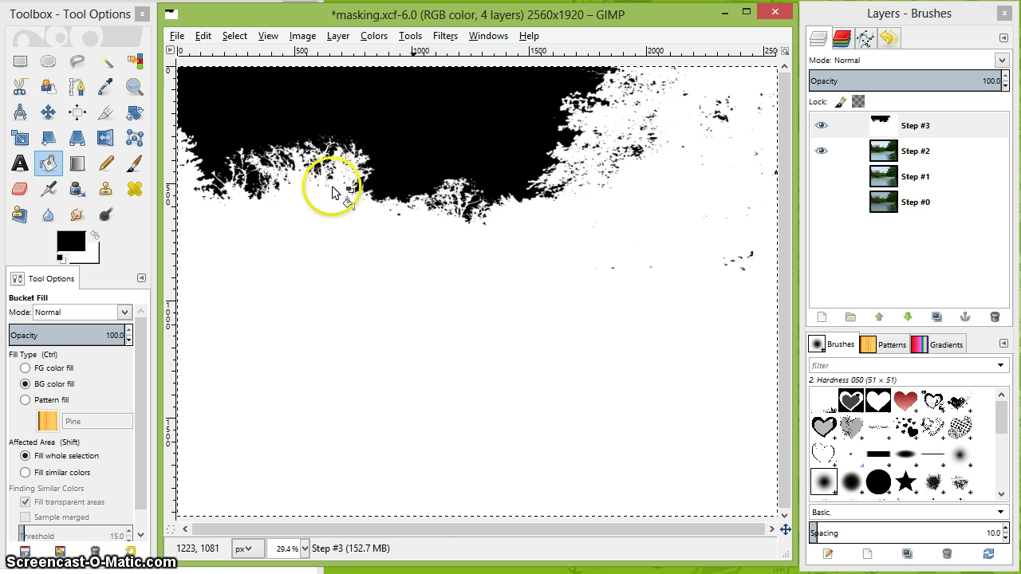
key(ctrl+c)
click(204, 37)
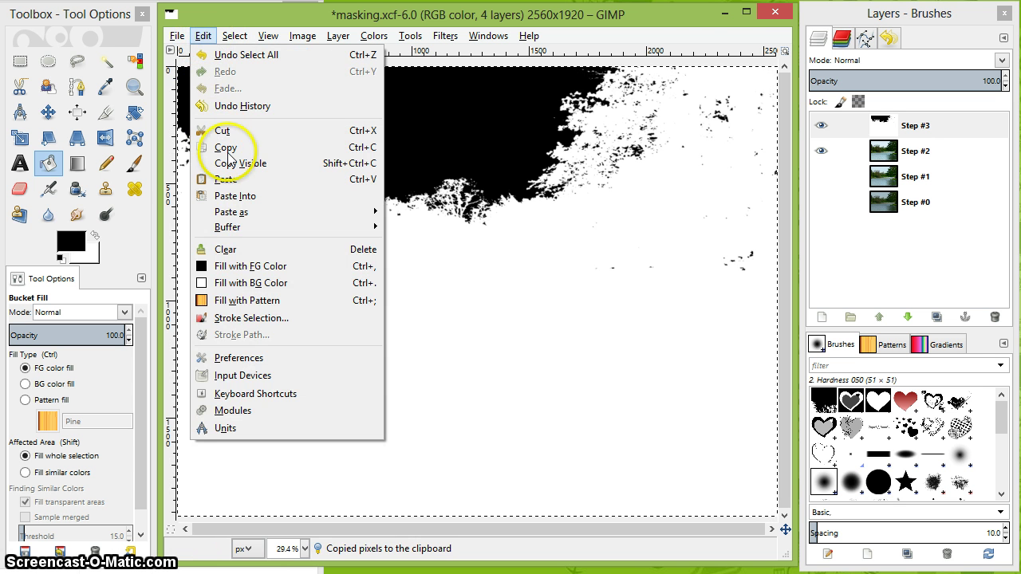
click(686, 25)
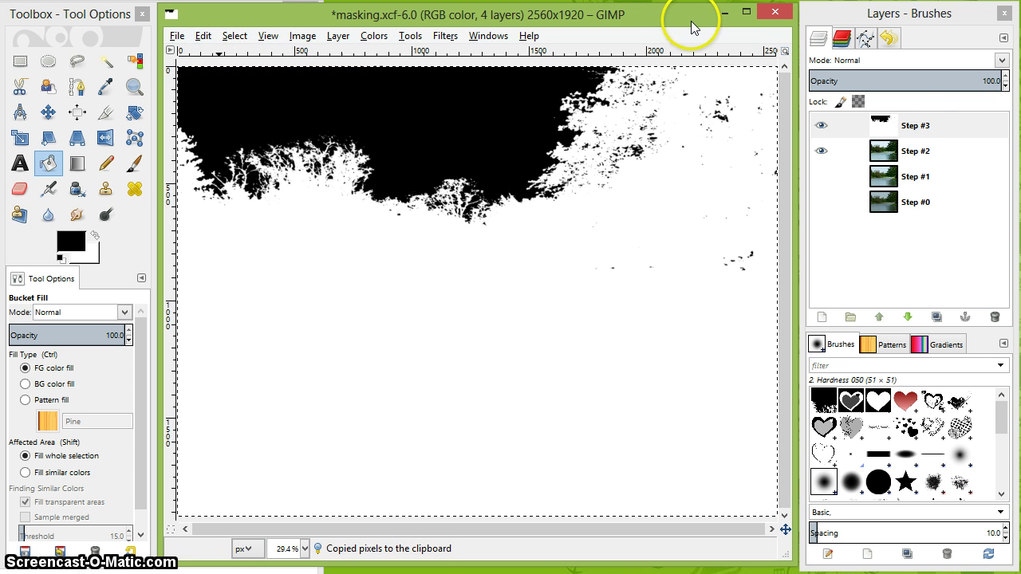
click(907, 153)
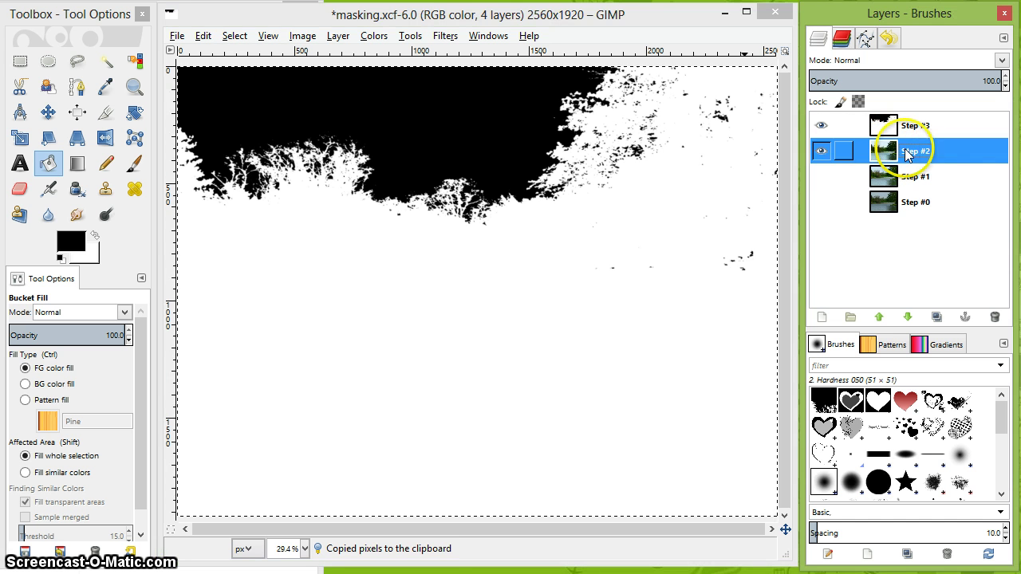
- Add a white, fully opaque layer mask to Step #2
right_click(965, 148)
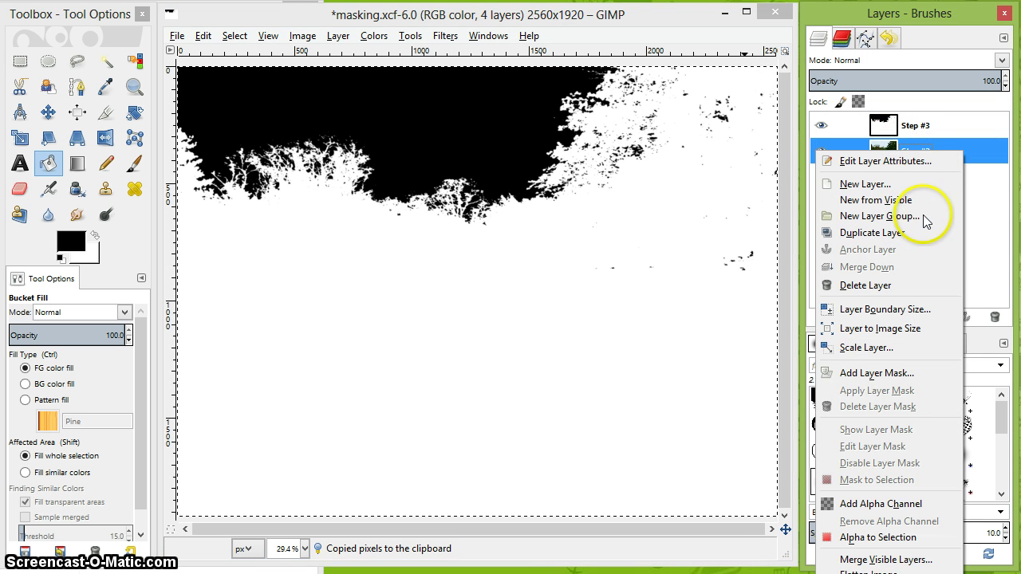
click(874, 373)
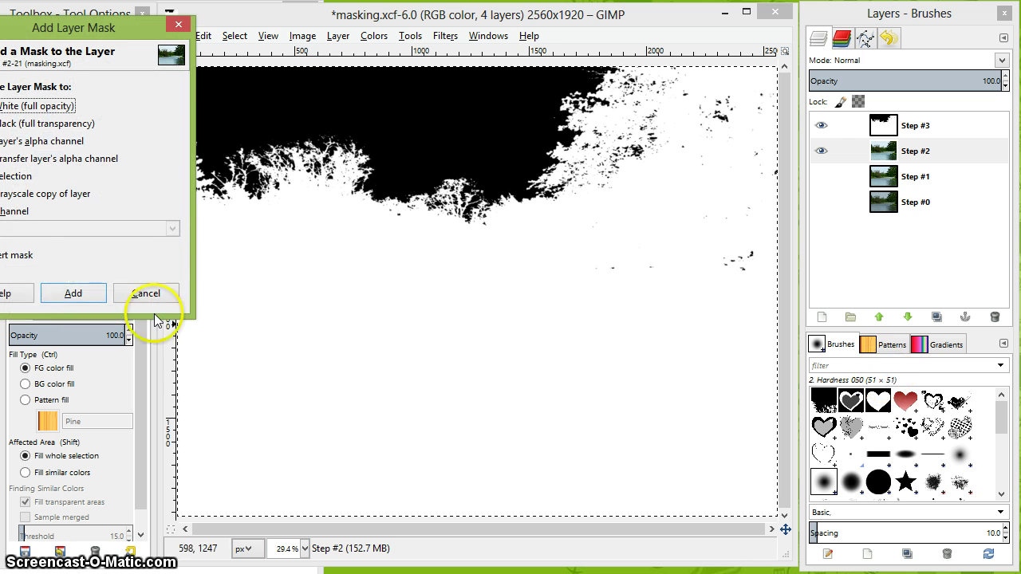
drag(154, 26, 305, 38)
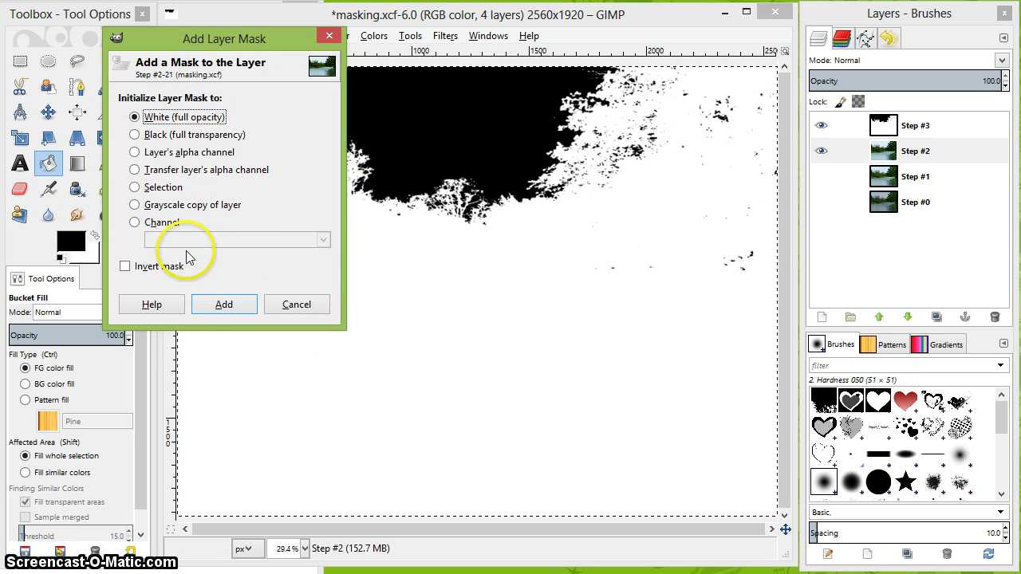
click(227, 305)
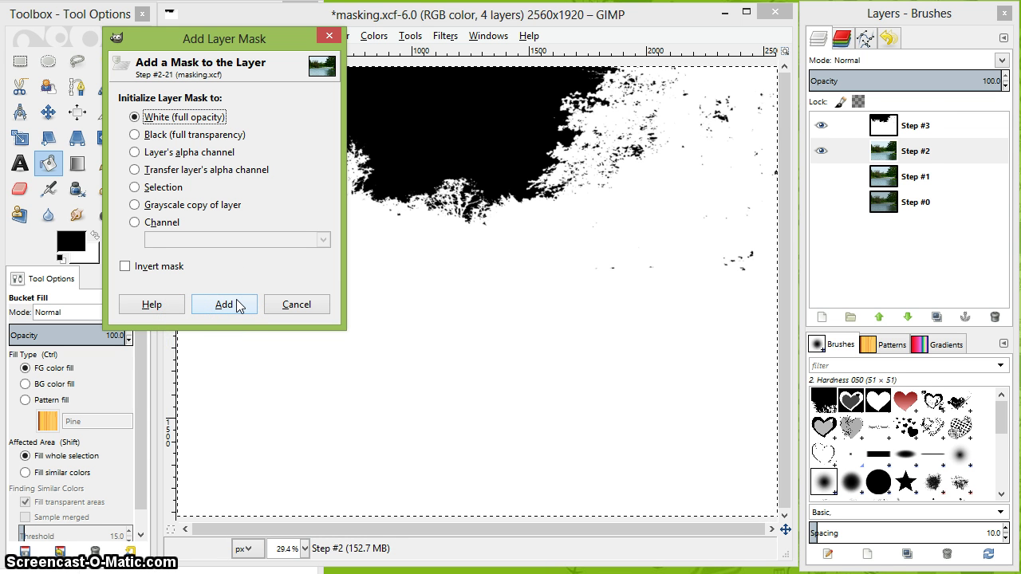
click(234, 306)
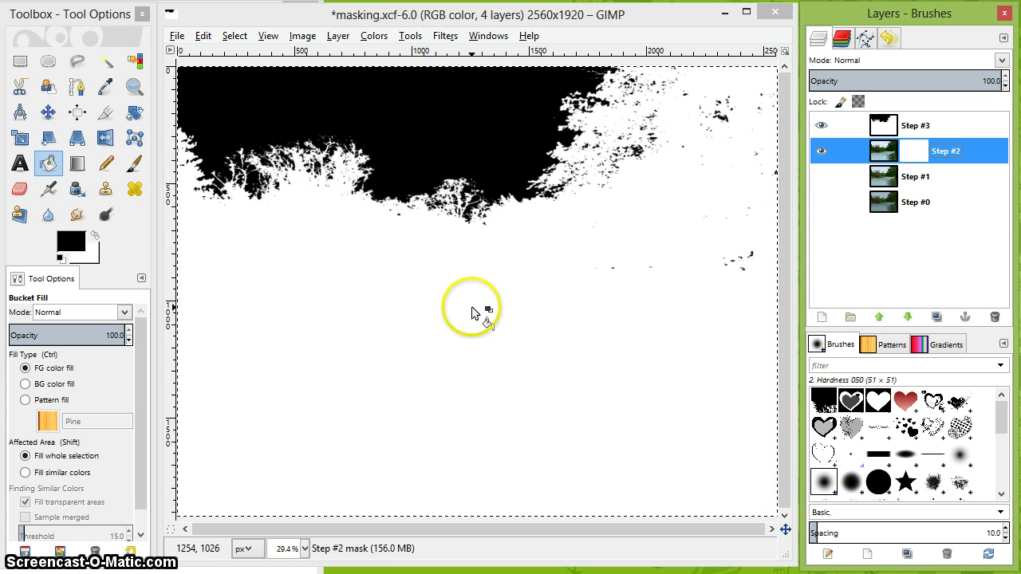
- Paste the copied sky mask into Step #2's mask, anchor it, and hide Step #3
key(ctrl+v)
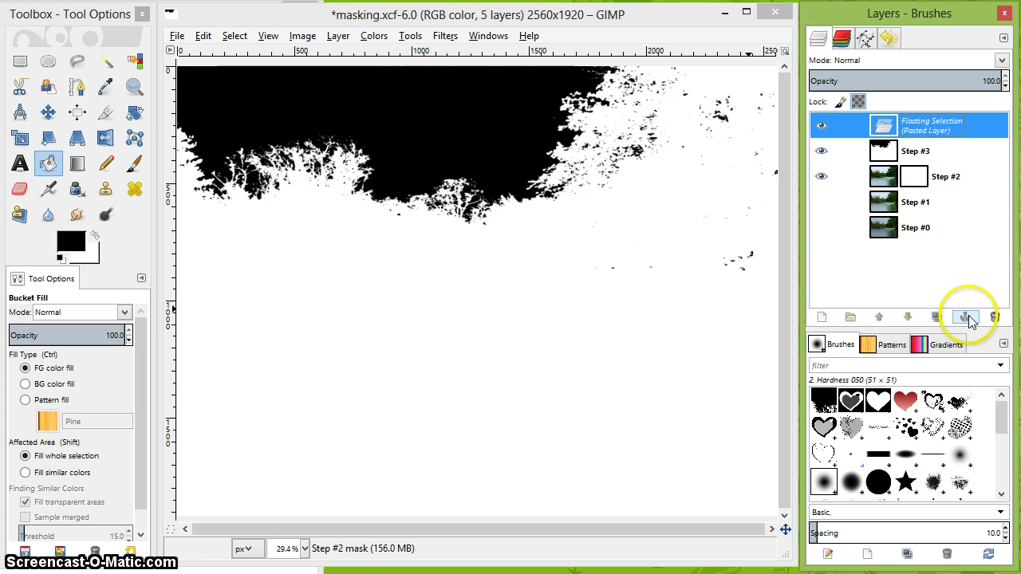
click(967, 317)
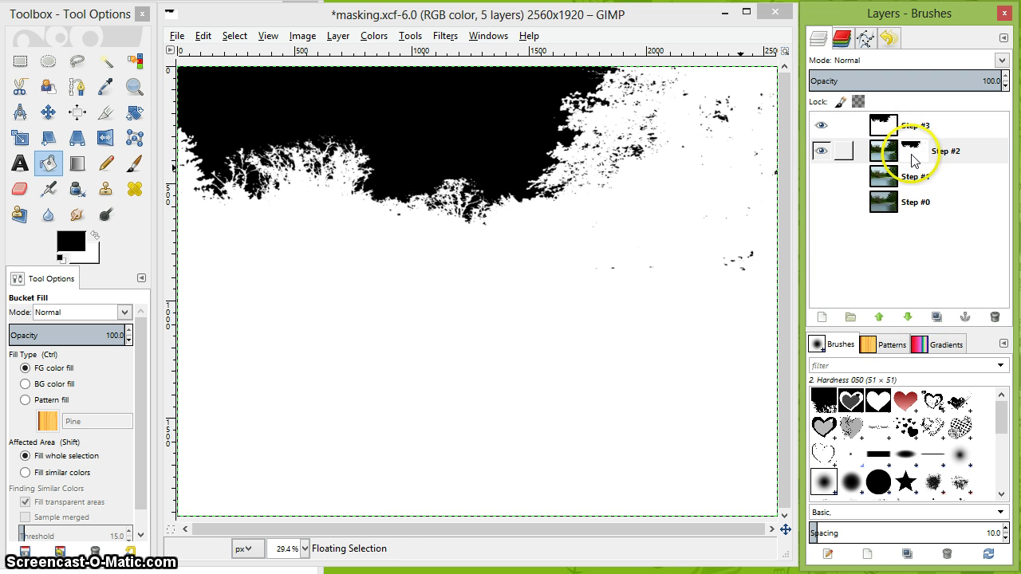
click(822, 124)
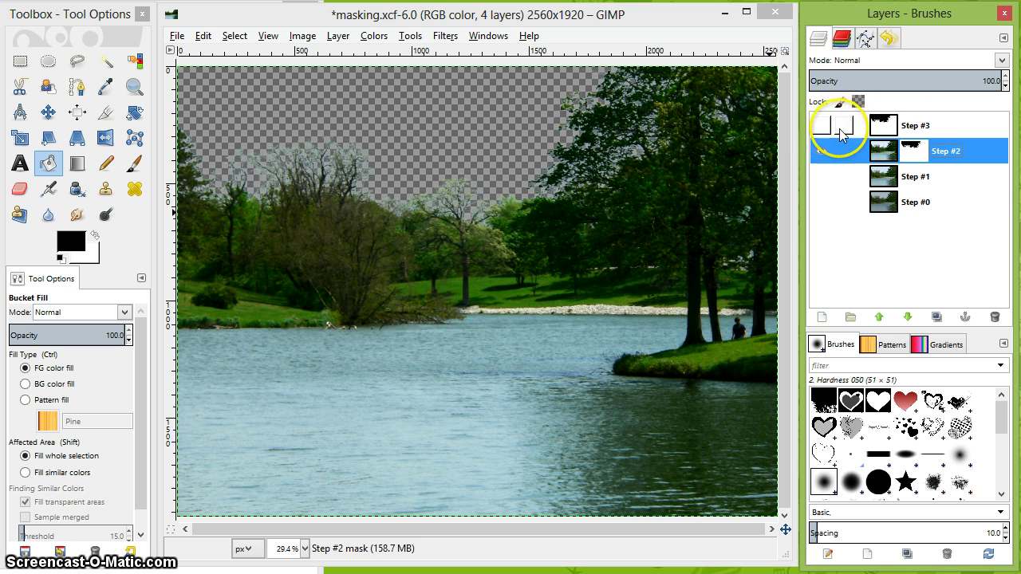
- Move Step #3 below Step #1 and make Step #1 active
click(913, 129)
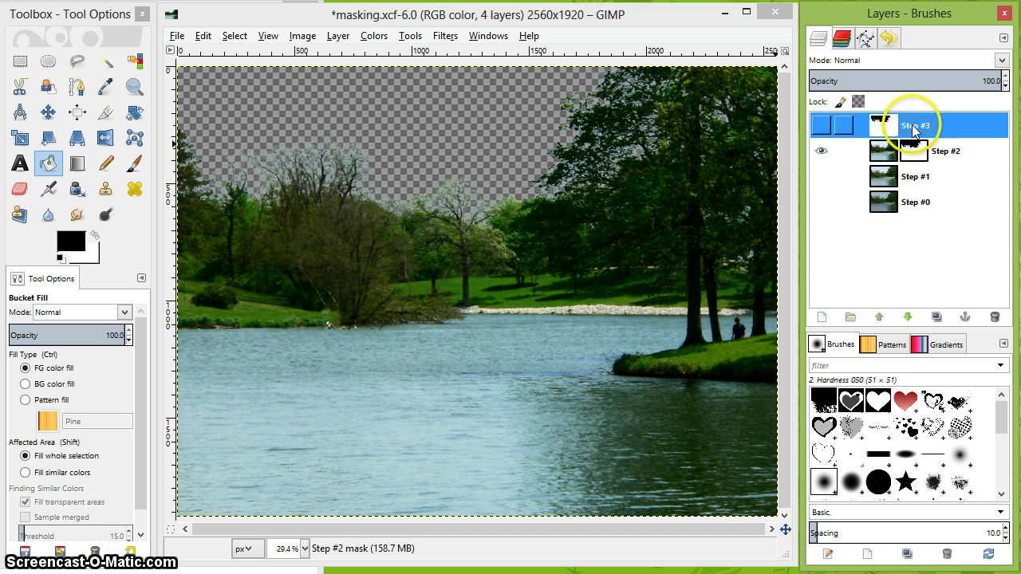
drag(913, 130, 917, 199)
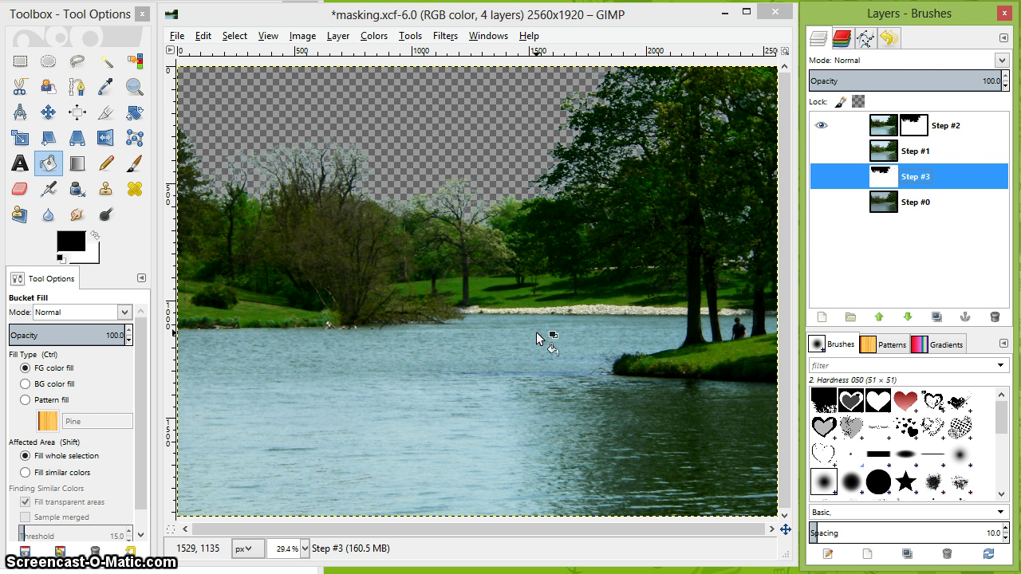
click(929, 150)
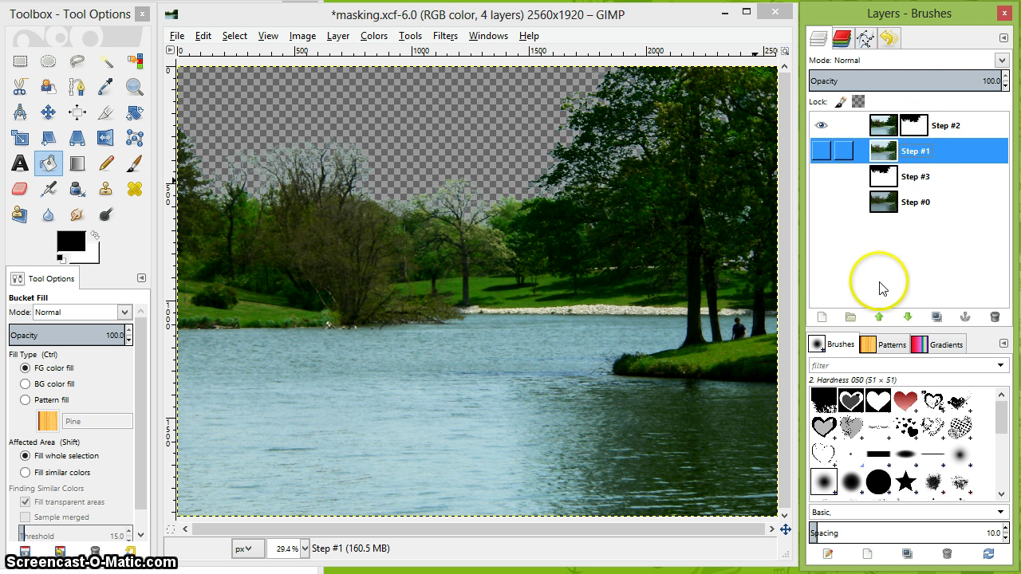
- Create a new white-filled layer named sky
click(819, 319)
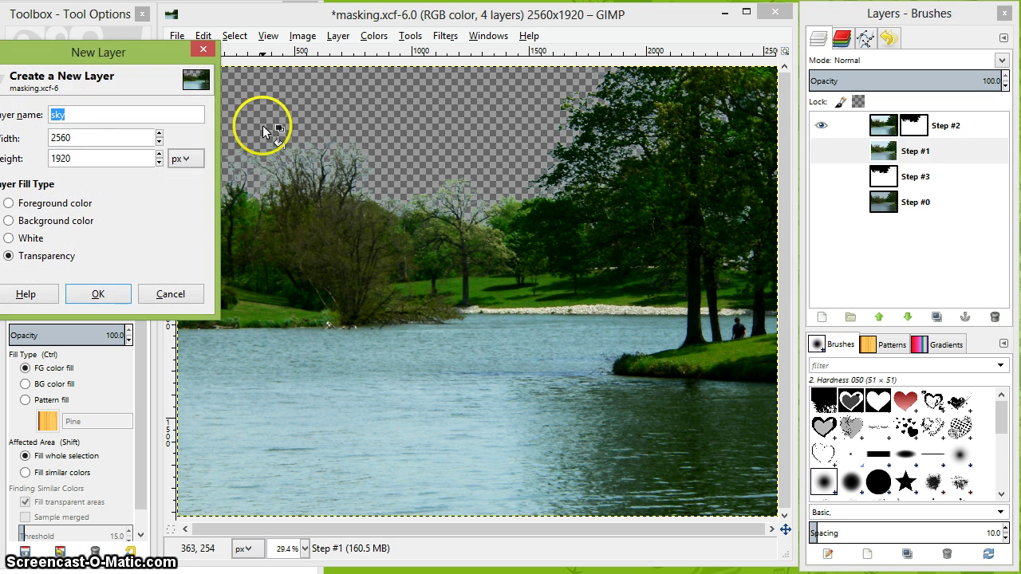
drag(100, 53, 252, 71)
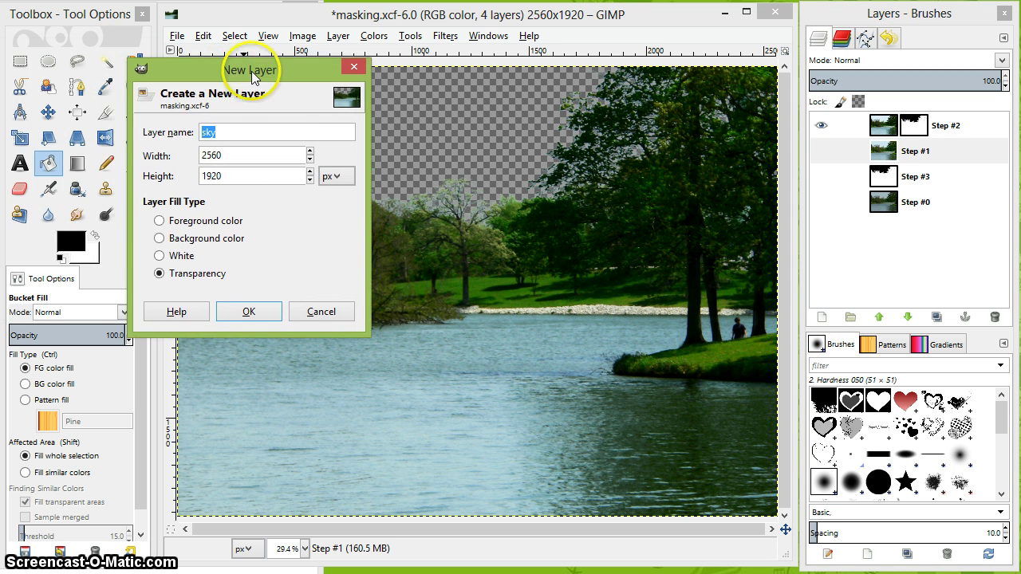
click(160, 255)
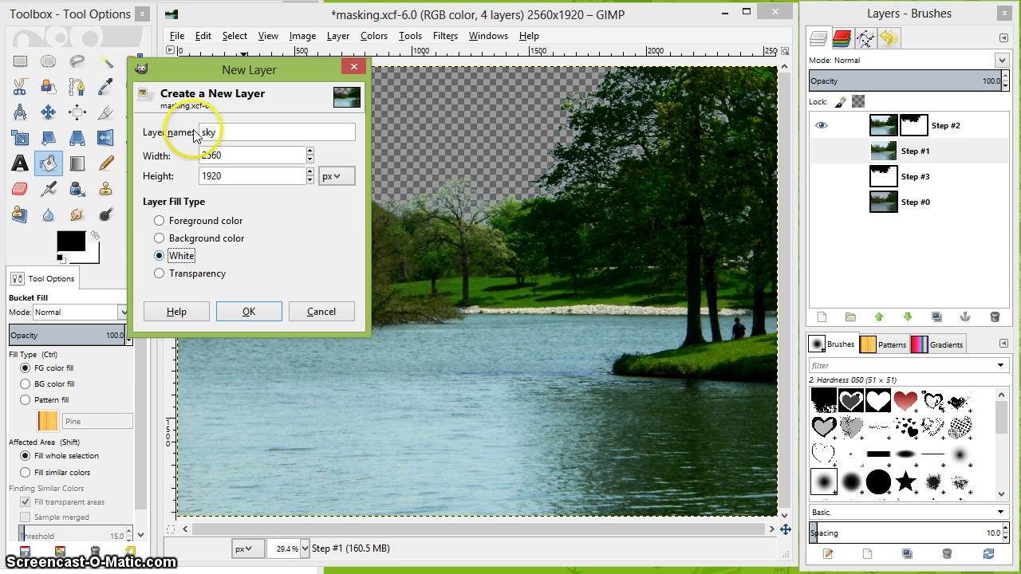
click(248, 311)
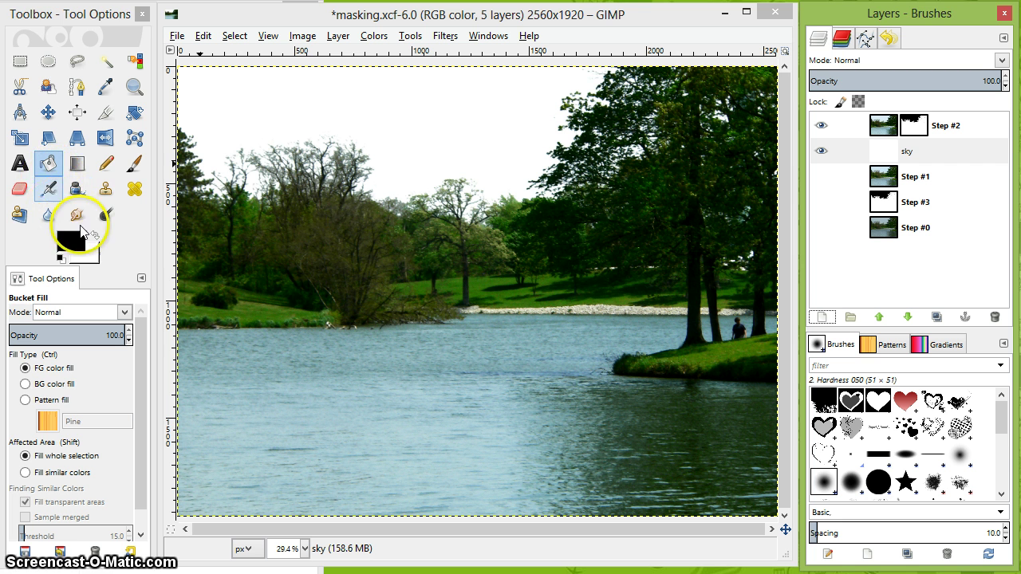
- Sample the lake water colour 7ca6b1, bucket-fill the sky layer with it, then reset default colours
click(73, 250)
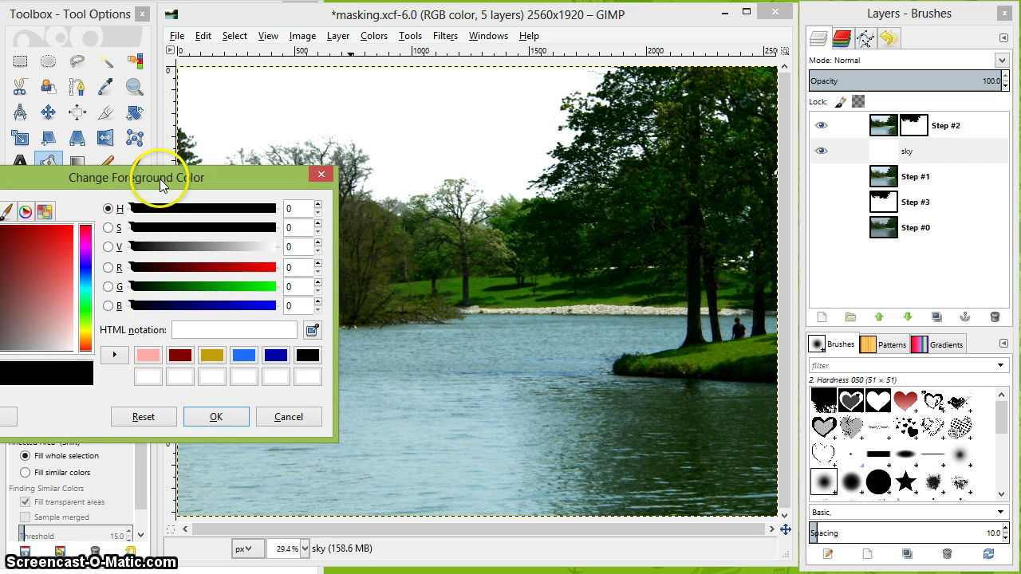
drag(164, 175, 644, 56)
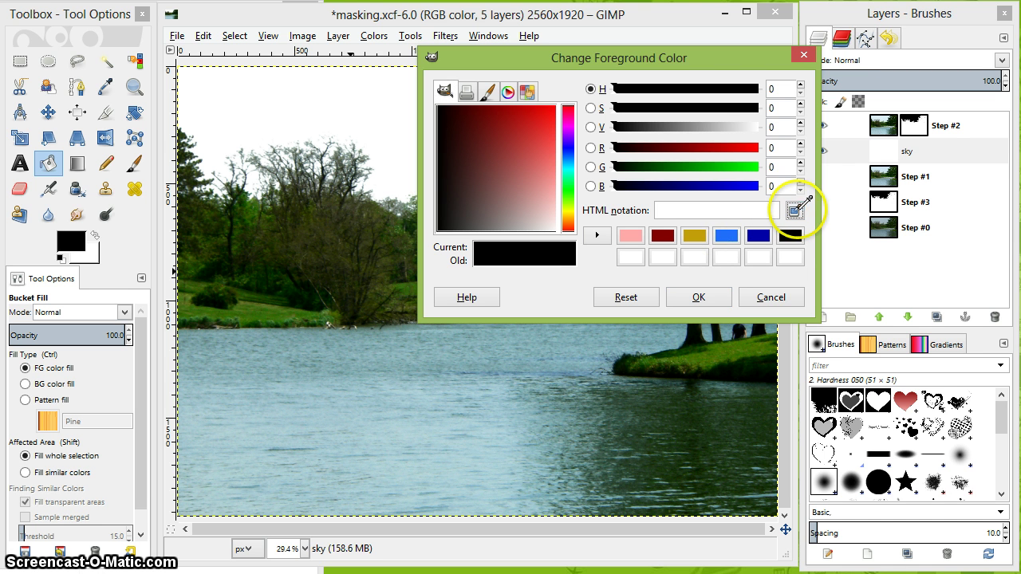
click(795, 209)
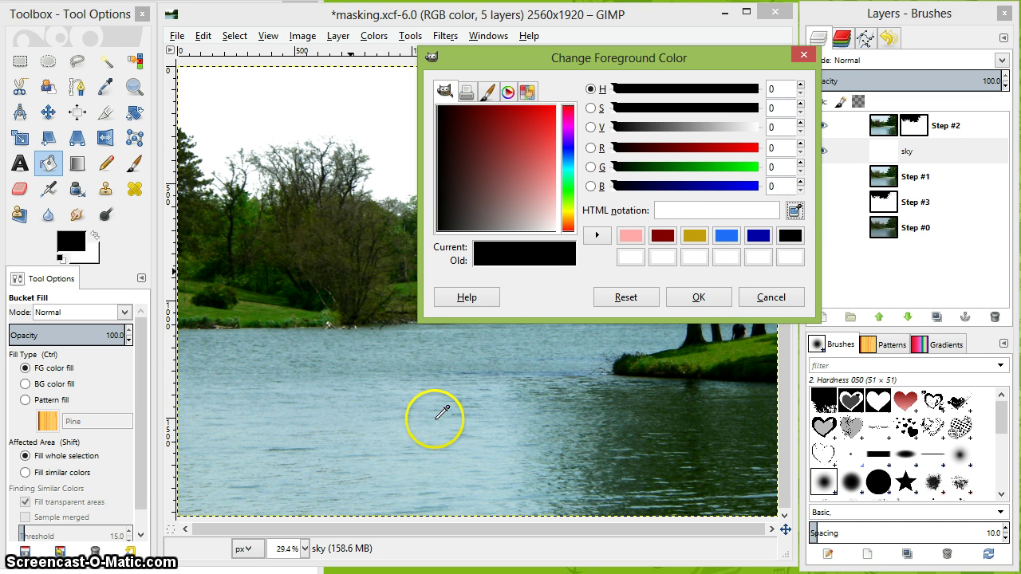
click(431, 374)
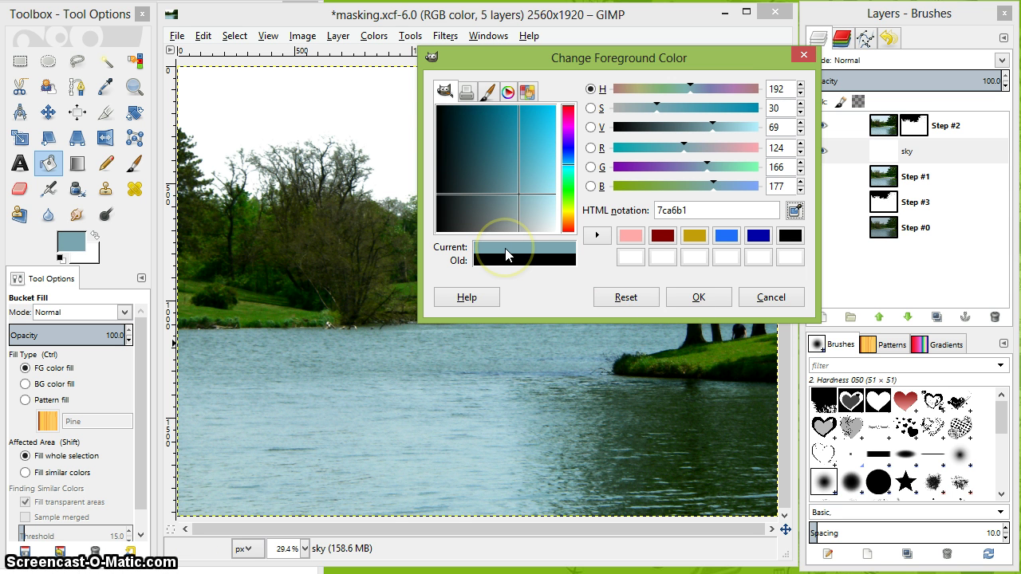
click(630, 264)
click(965, 267)
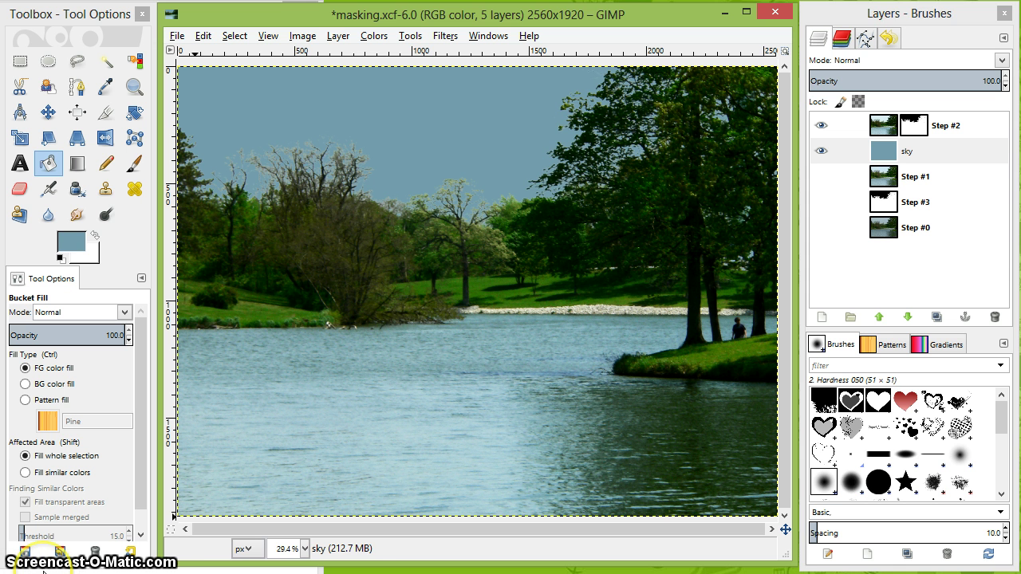
key(d)
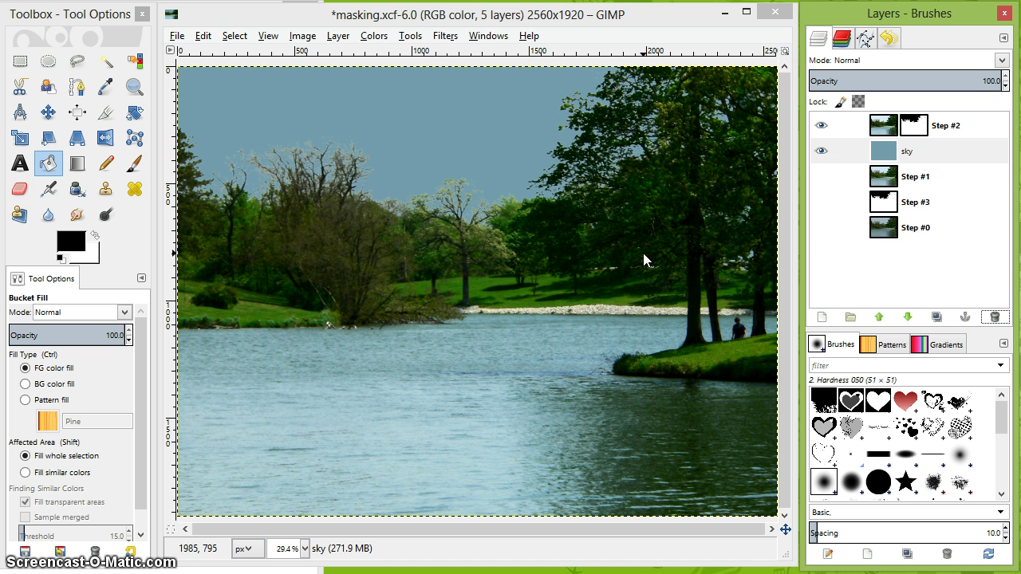
- Add a new white-filled layer named Clouds above the sky layer
click(824, 321)
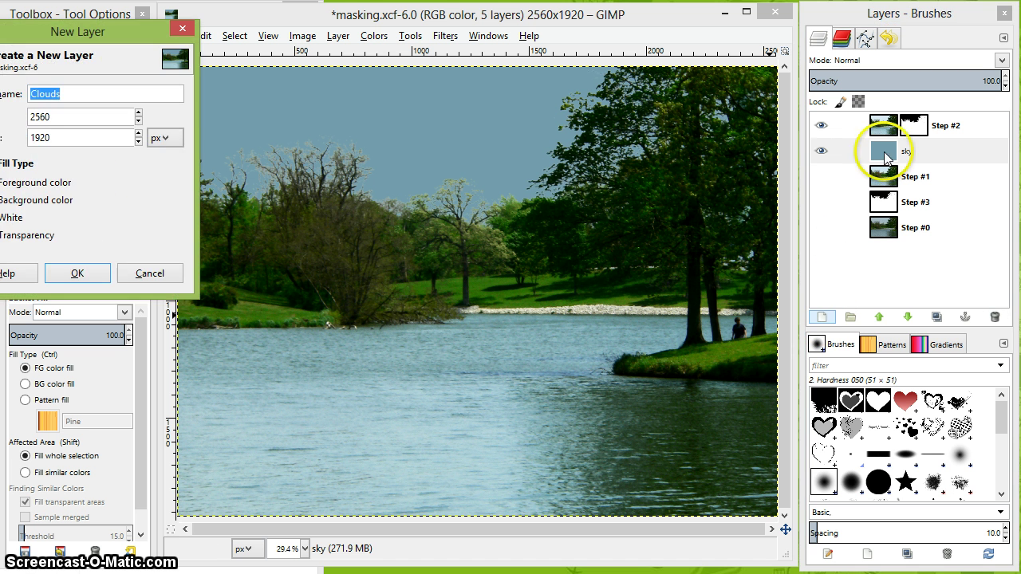
drag(121, 32, 279, 42)
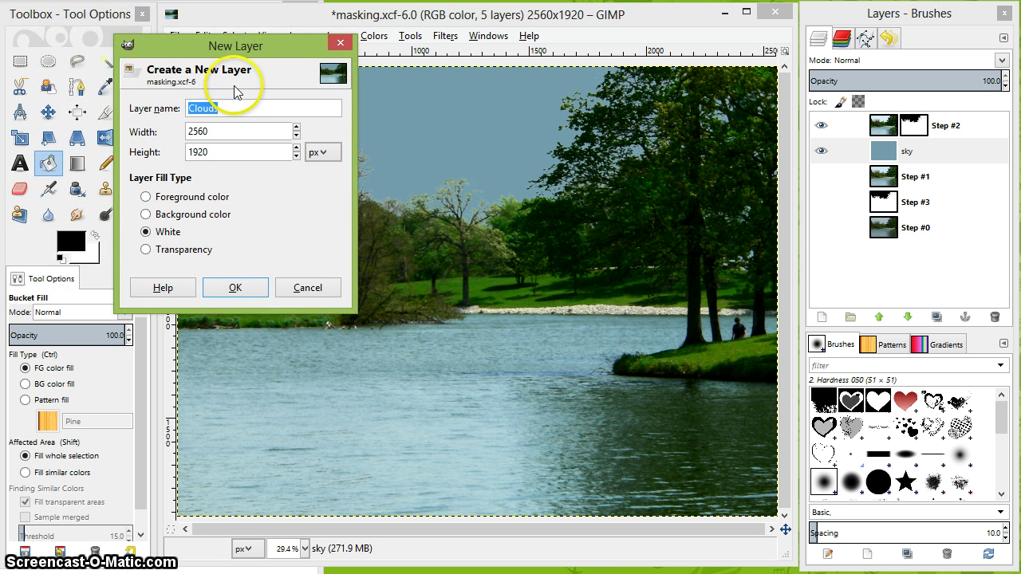
click(236, 288)
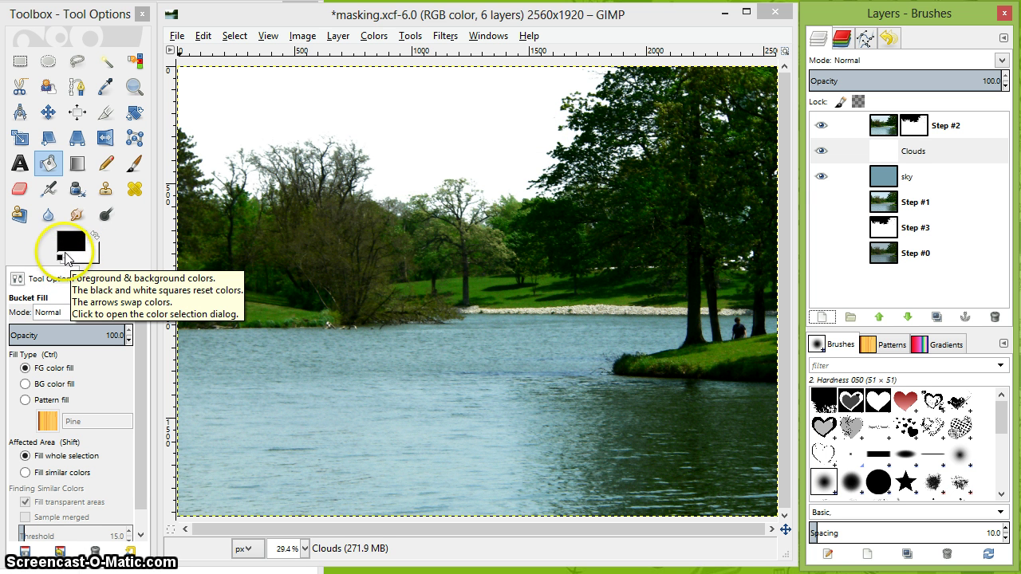
- Start a Difference Clouds render on the Clouds layer
click(446, 36)
mouse_move(469, 296)
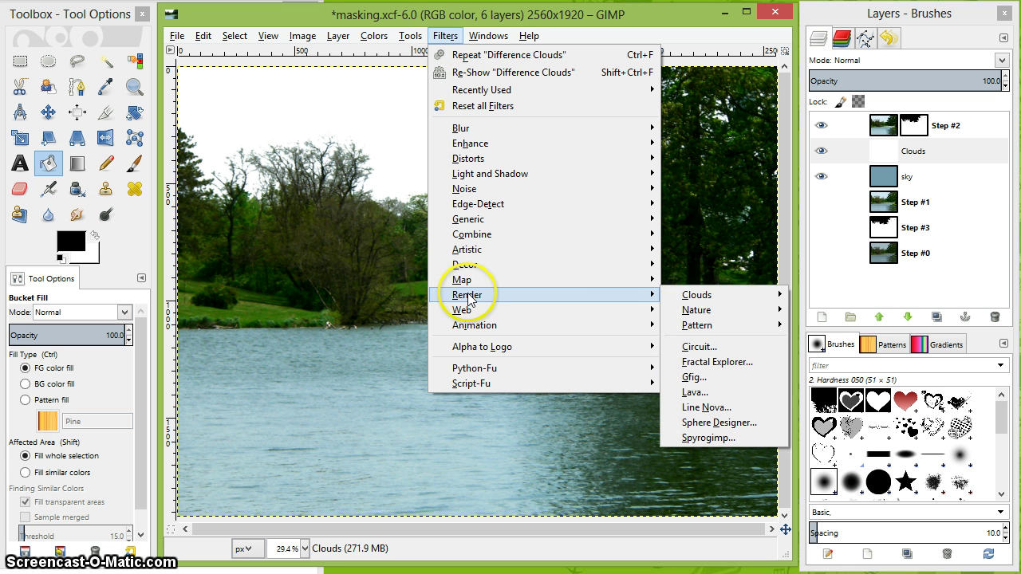
mouse_move(719, 302)
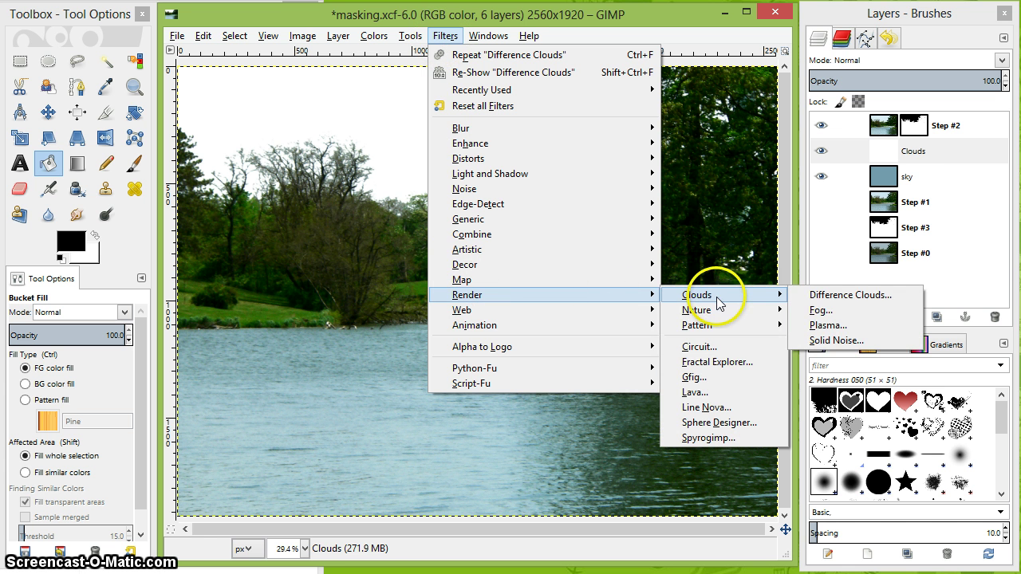
click(863, 298)
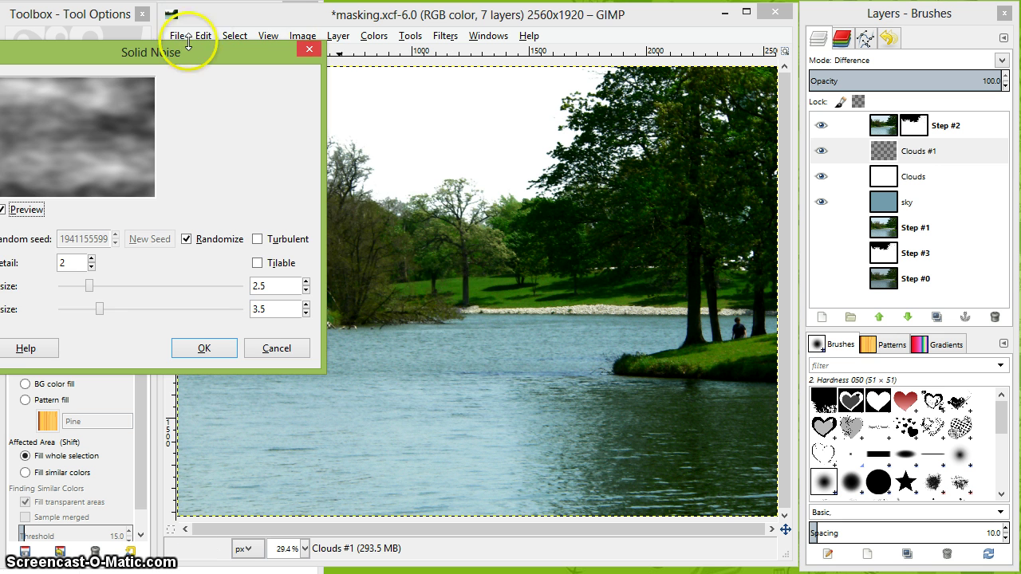
drag(185, 16, 352, 93)
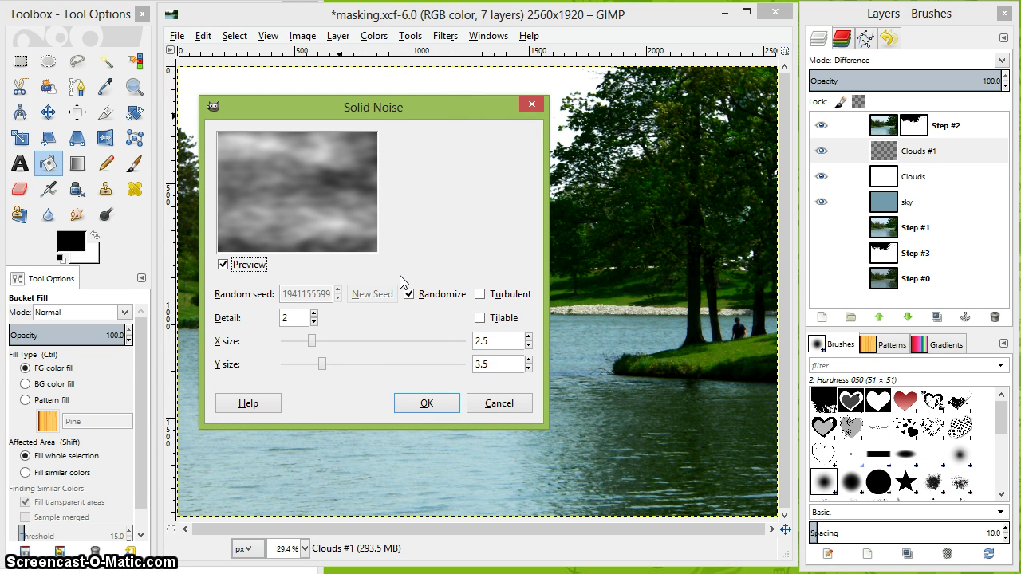
- Set the Solid Noise to detail 6, X size 2.5 and Y size 3.5, and render it
click(390, 322)
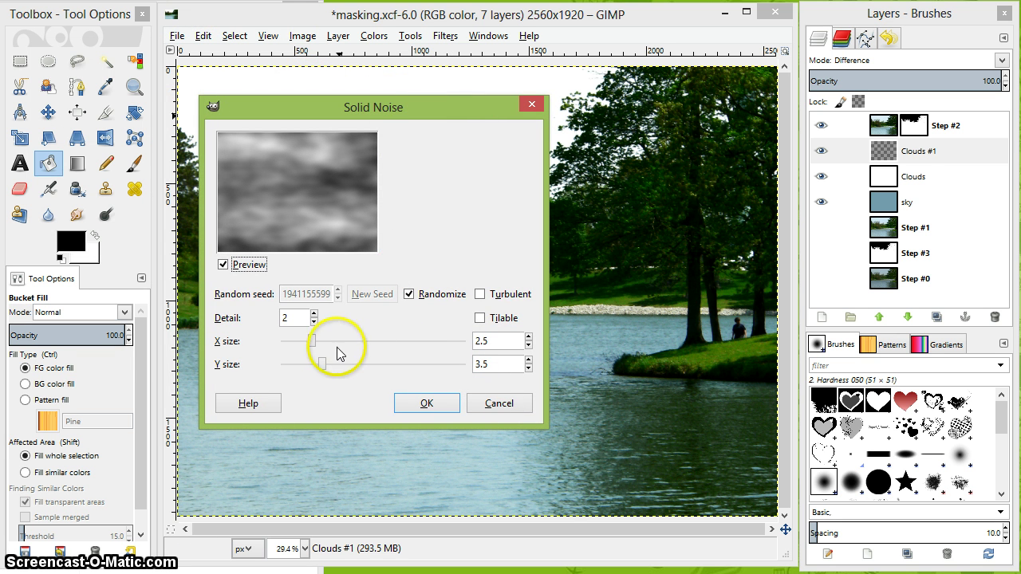
mouse_move(312, 342)
mouse_down()
mouse_move(375, 341)
mouse_move(303, 342)
mouse_move(312, 345)
mouse_up()
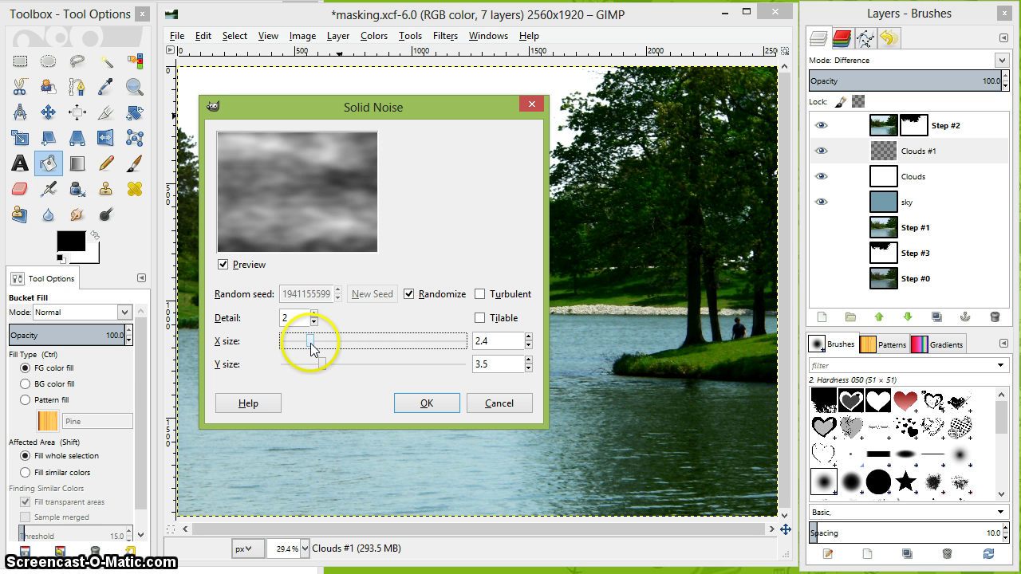
click(483, 343)
click(528, 337)
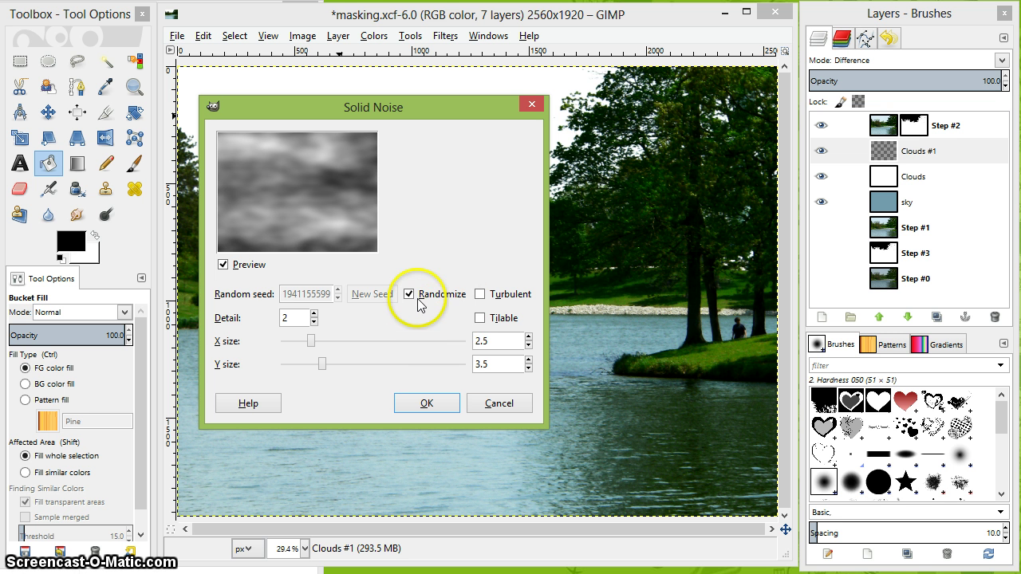
click(315, 315)
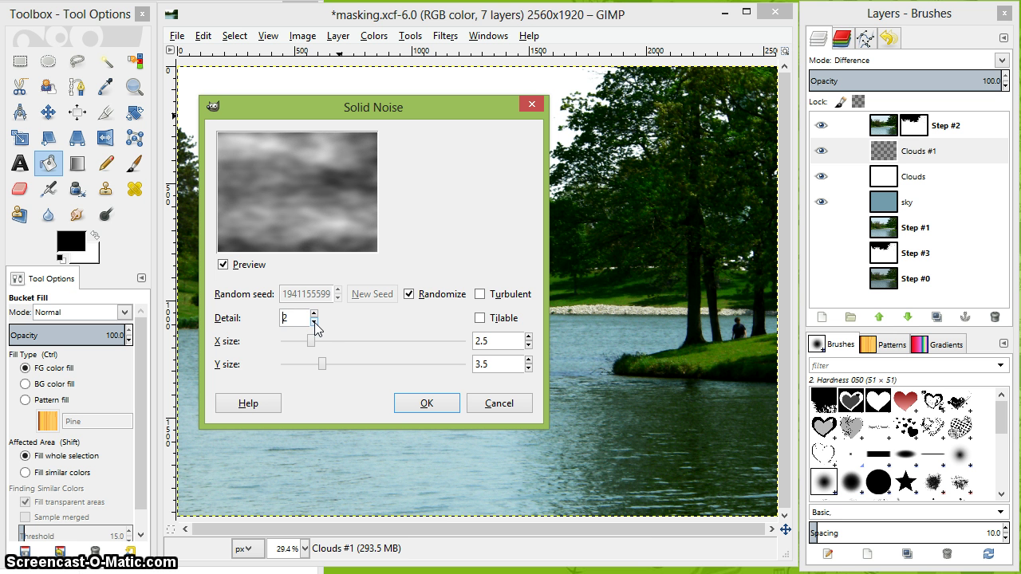
click(315, 314)
click(316, 323)
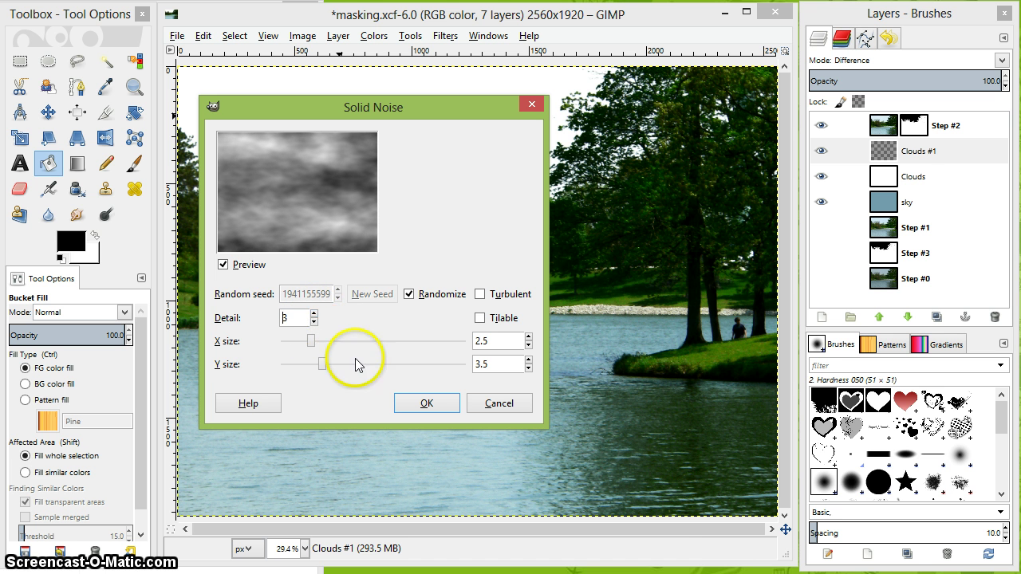
click(315, 315)
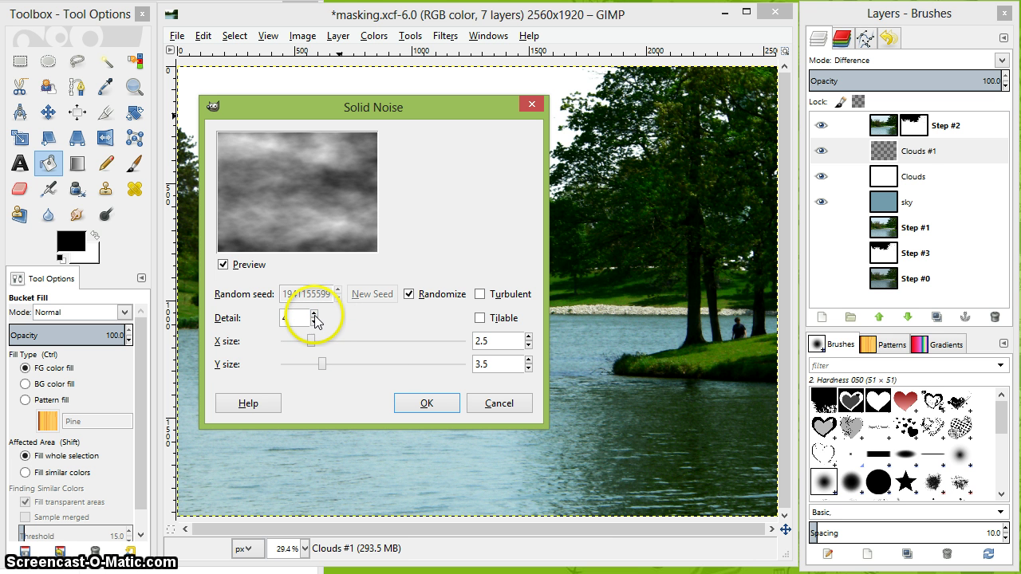
click(315, 318)
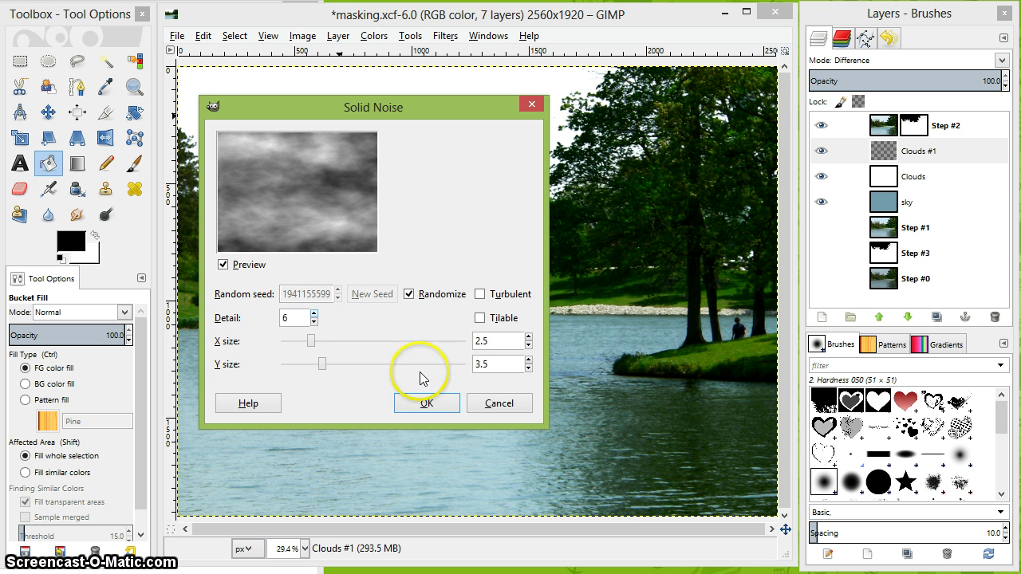
click(431, 403)
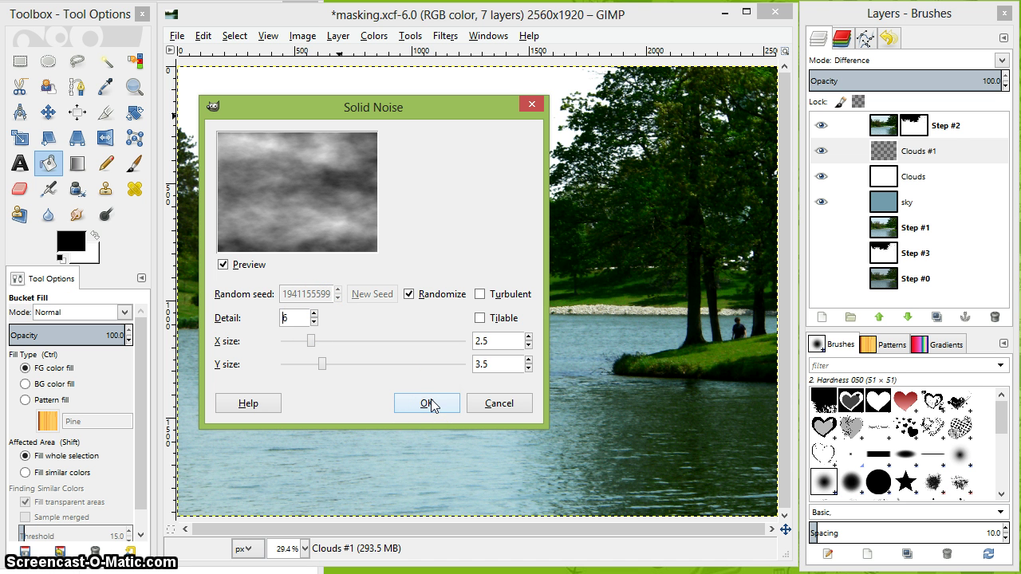
- Render the clouds and switch the Clouds layer's blend mode to Overlay
click(430, 403)
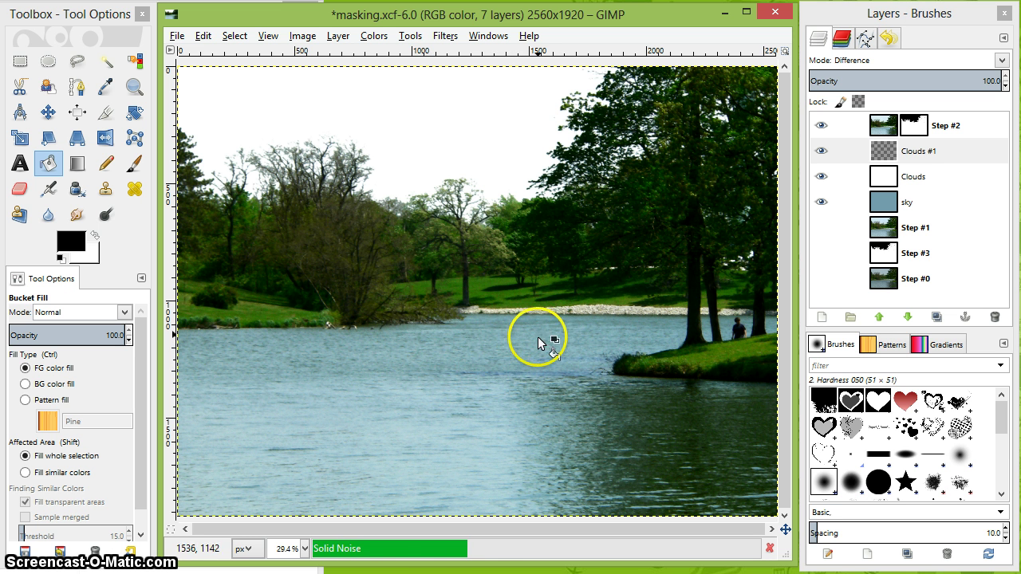
click(466, 438)
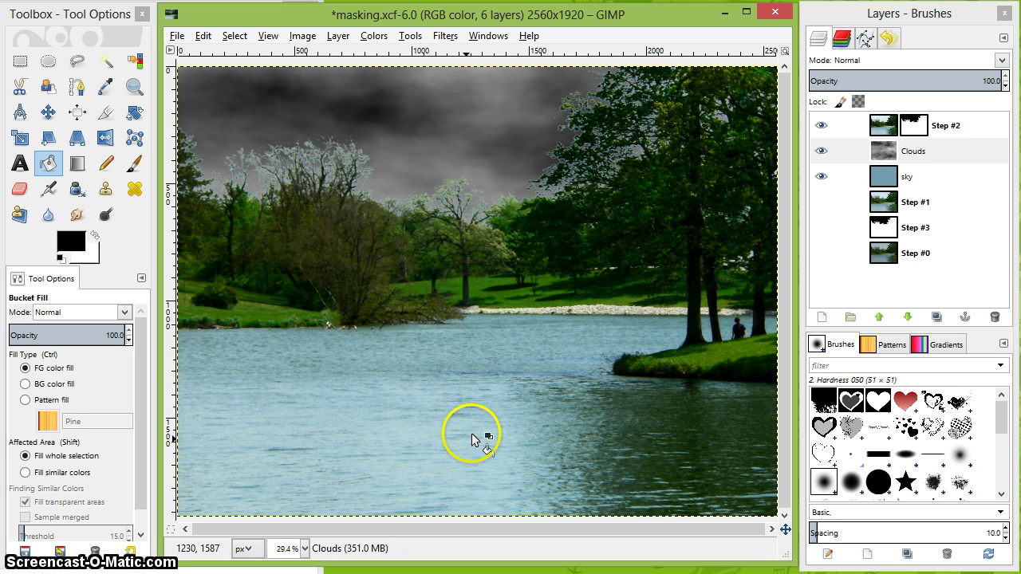
click(1002, 62)
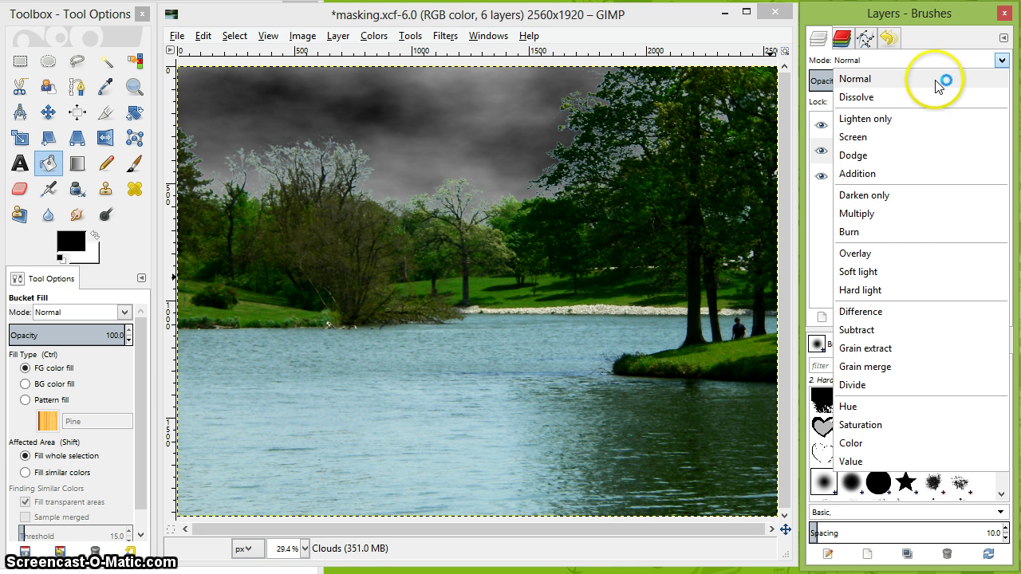
click(893, 253)
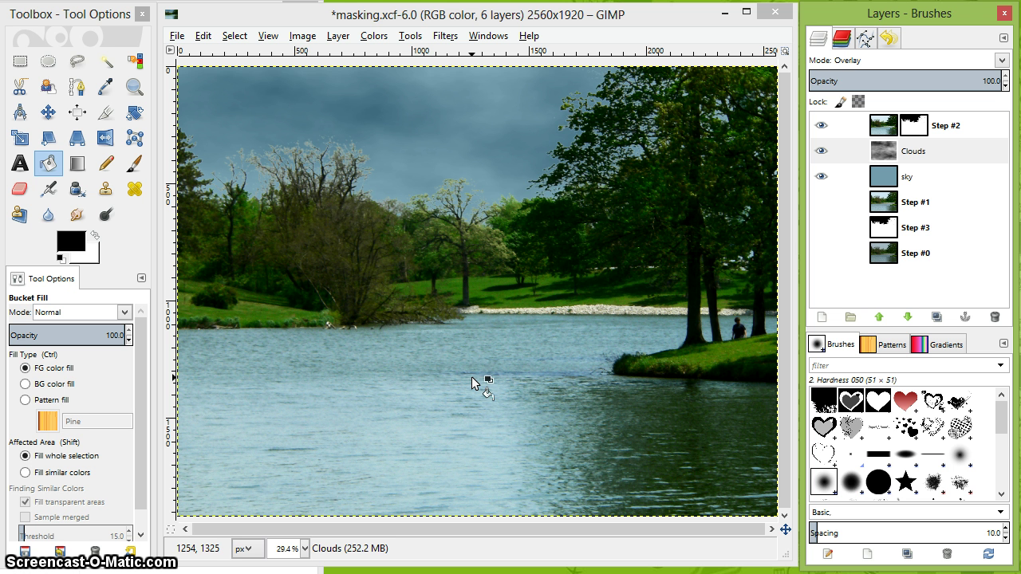
- Work in the Layers panel and select the Step #2 layer
click(500, 327)
click(565, 214)
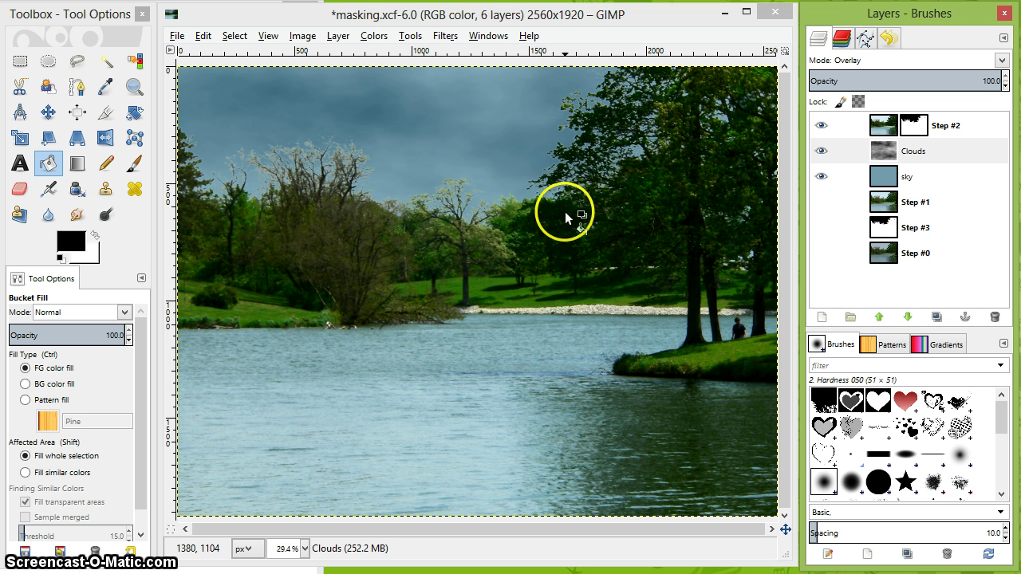
click(568, 179)
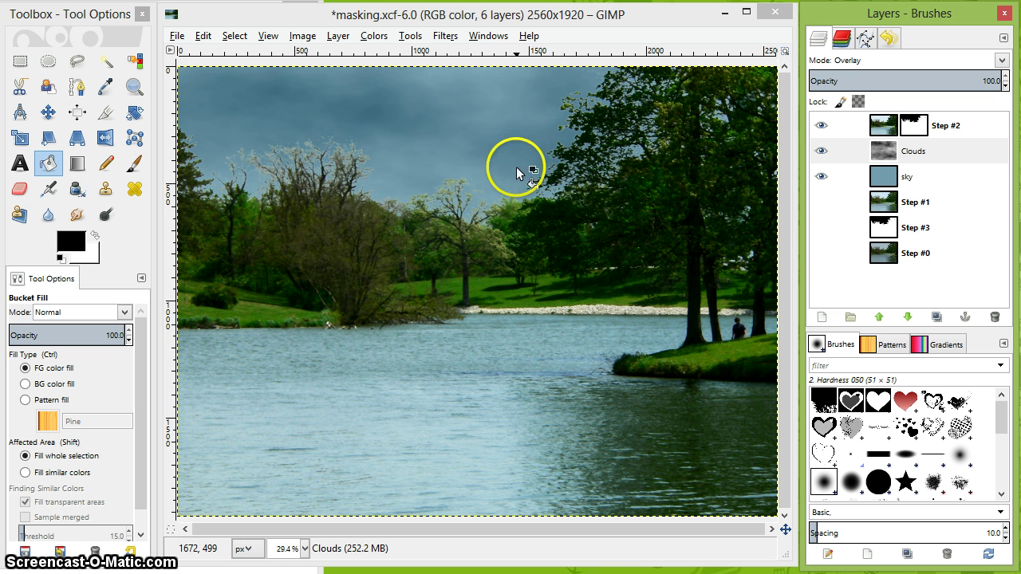
click(566, 166)
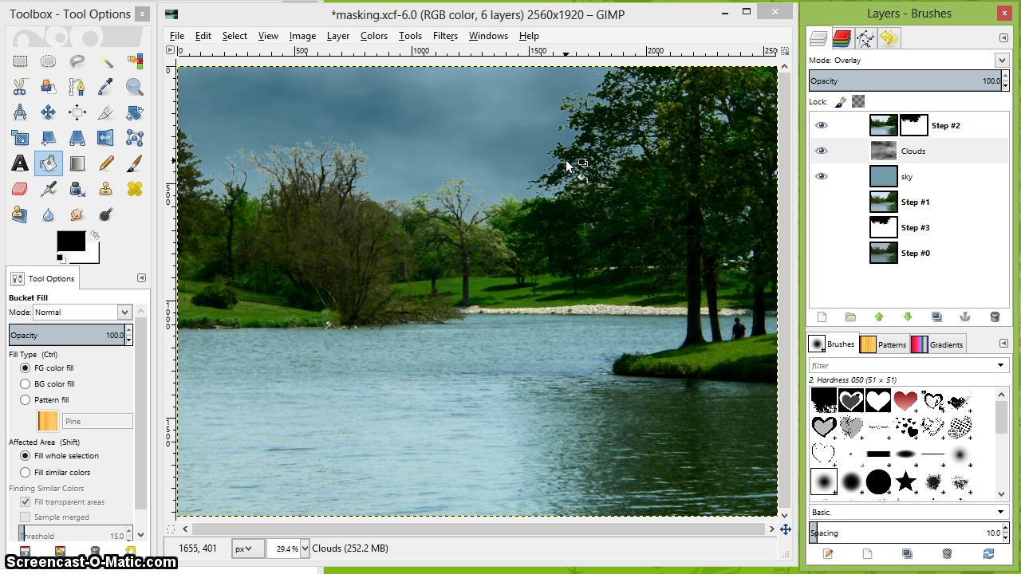
click(548, 166)
click(526, 175)
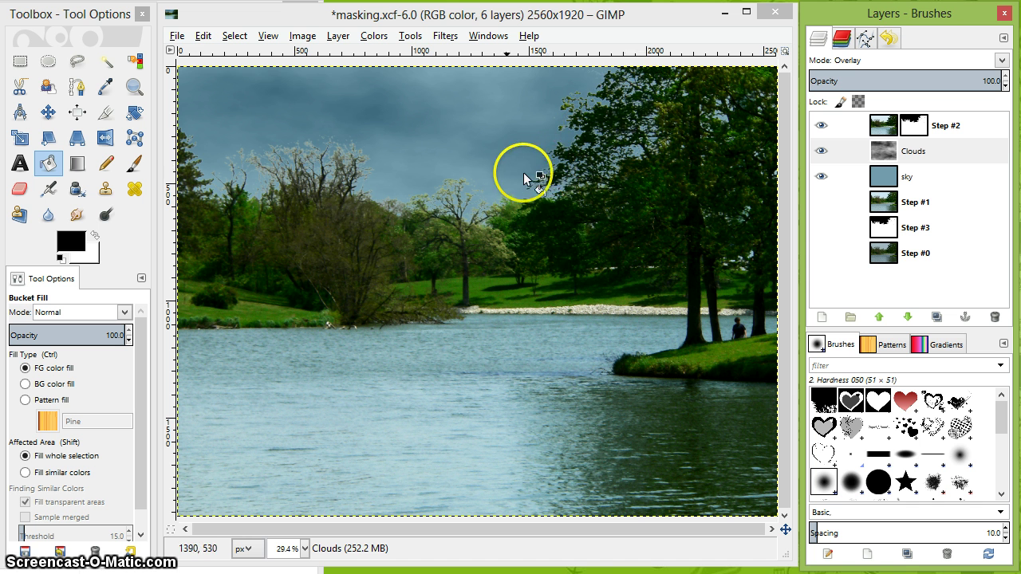
click(570, 150)
click(335, 234)
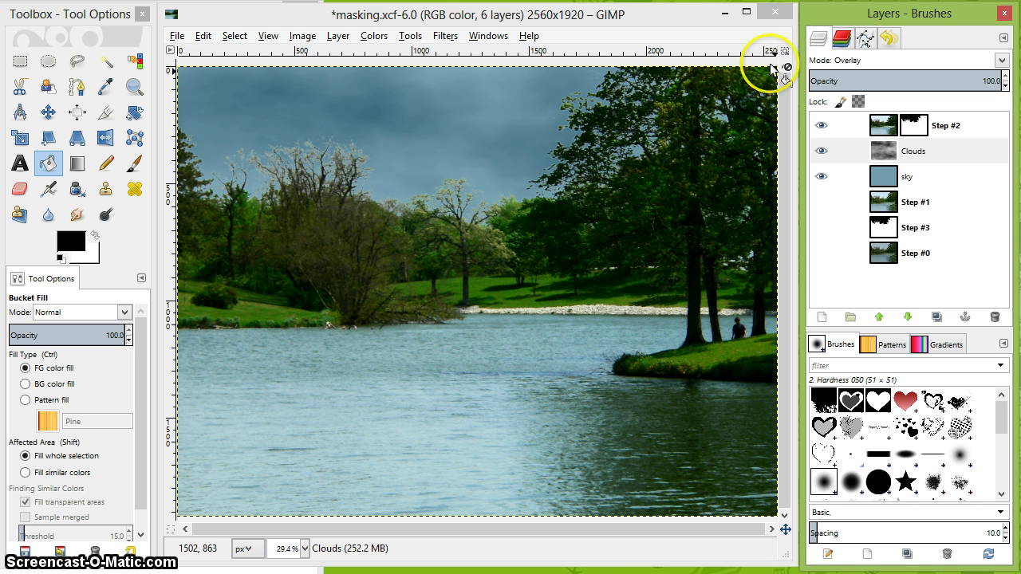
click(912, 128)
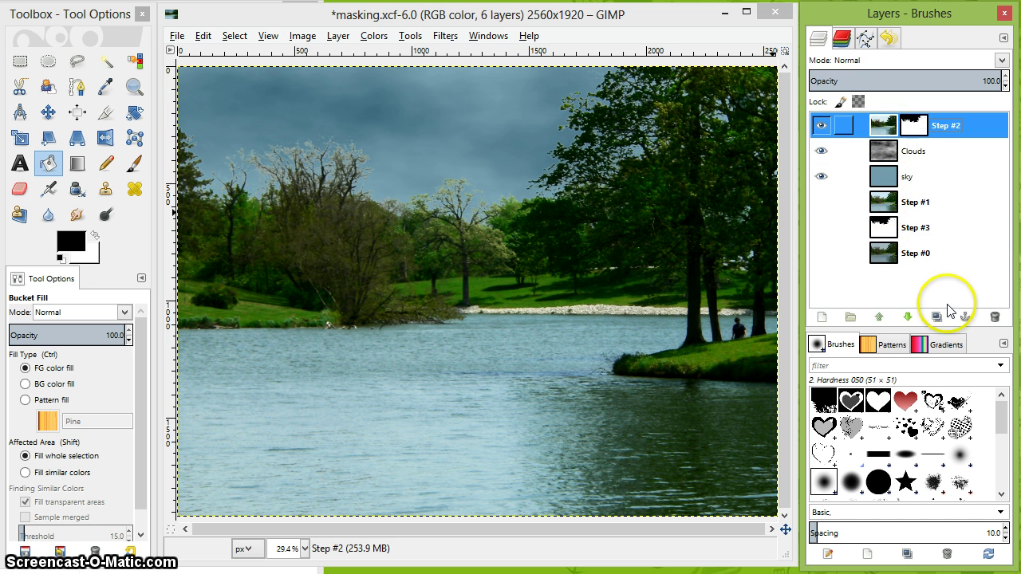
click(937, 317)
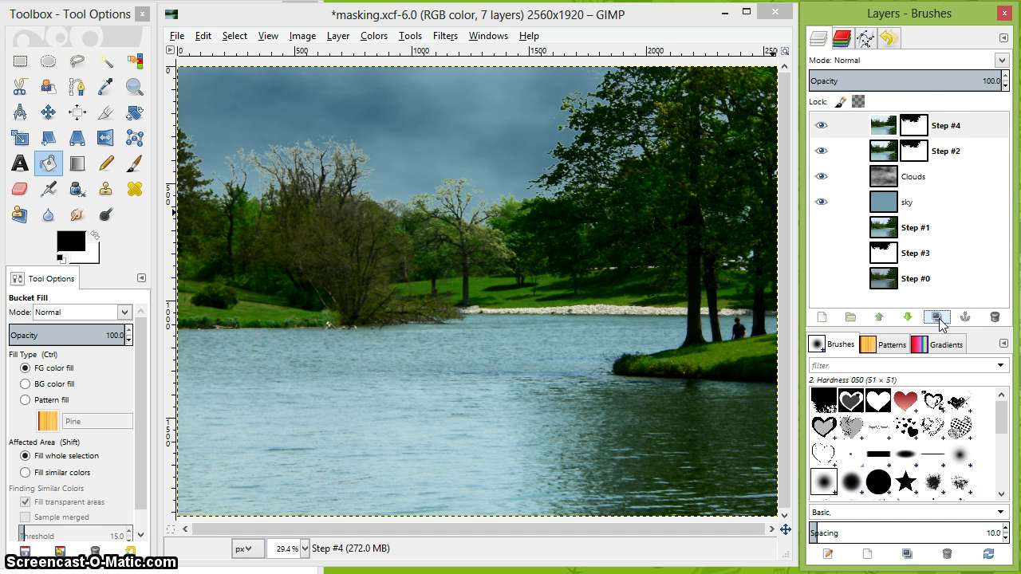
click(917, 125)
click(921, 151)
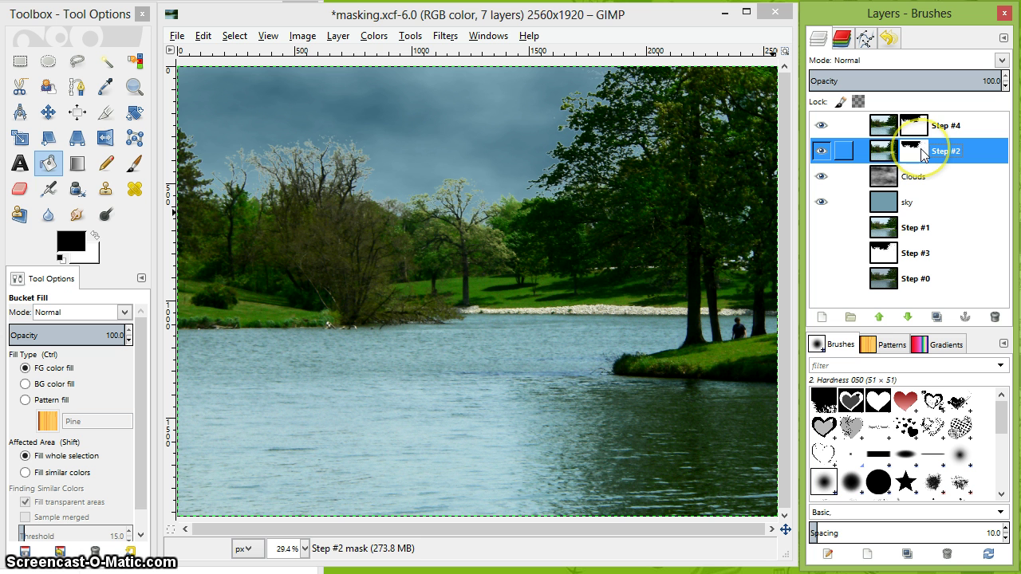
click(949, 126)
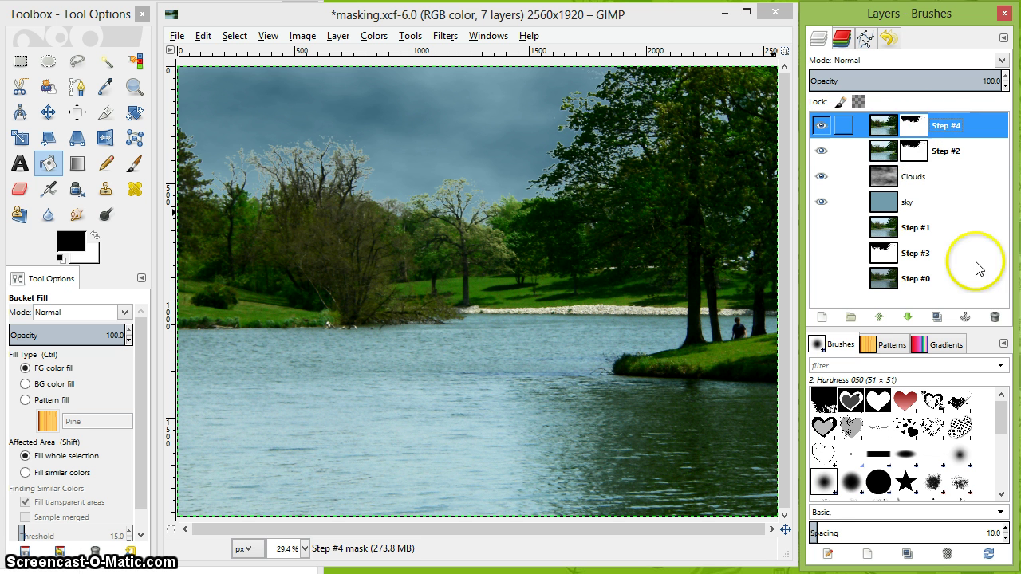
click(994, 316)
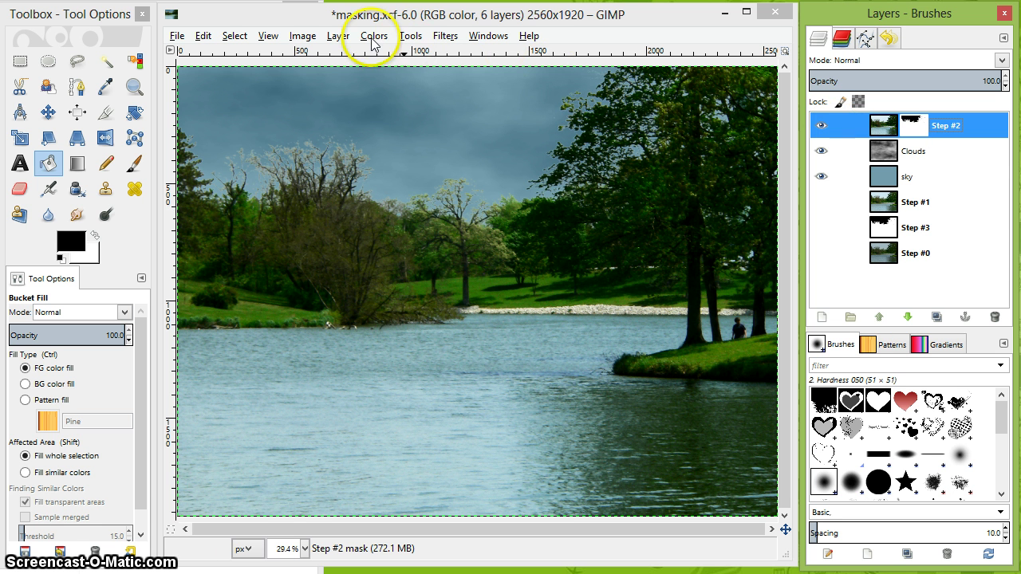
click(305, 549)
- Zoom to 100% on the right-hand treeline and make the Step #2 layer mask active
click(292, 454)
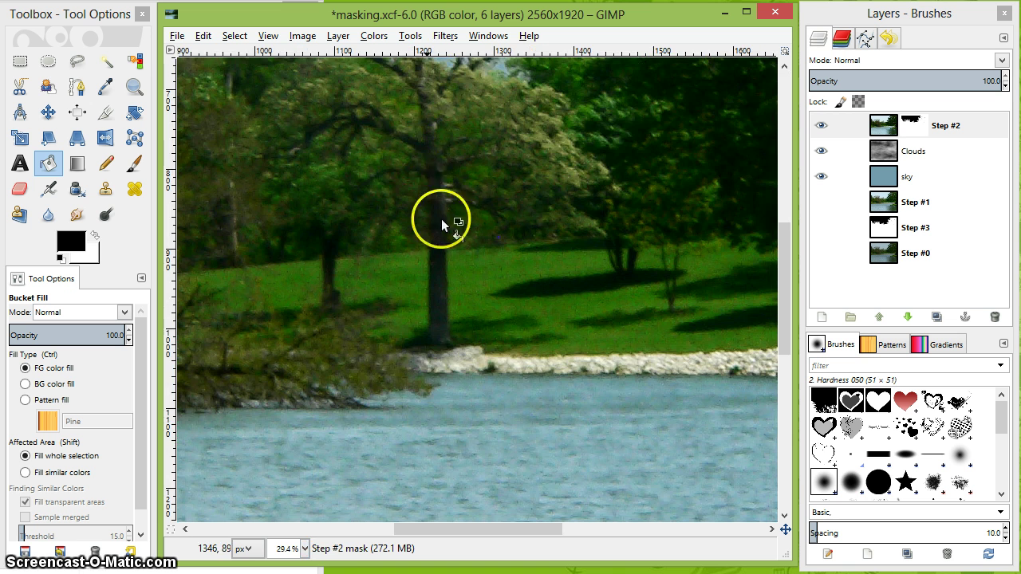
key(space)
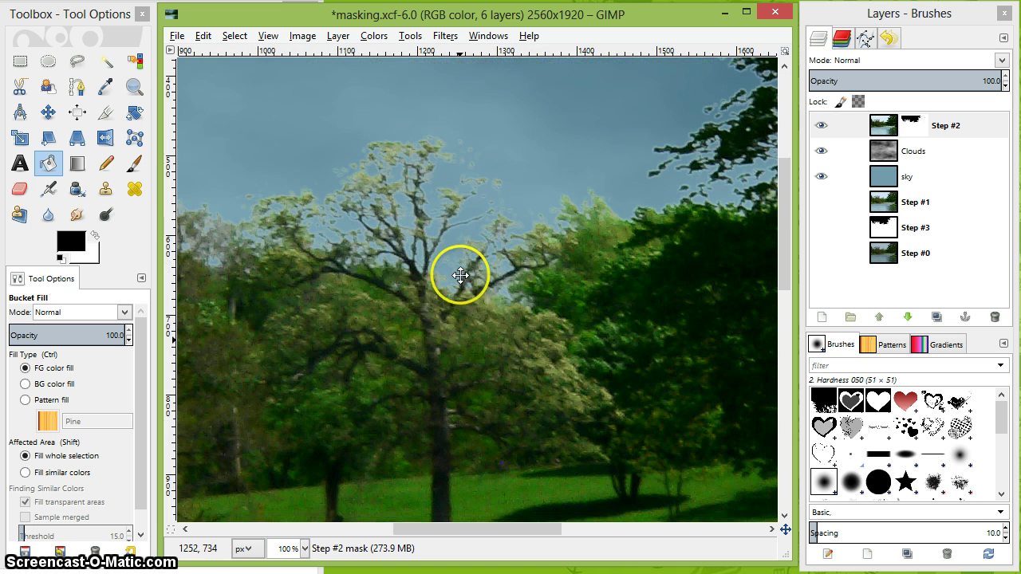
key(space)
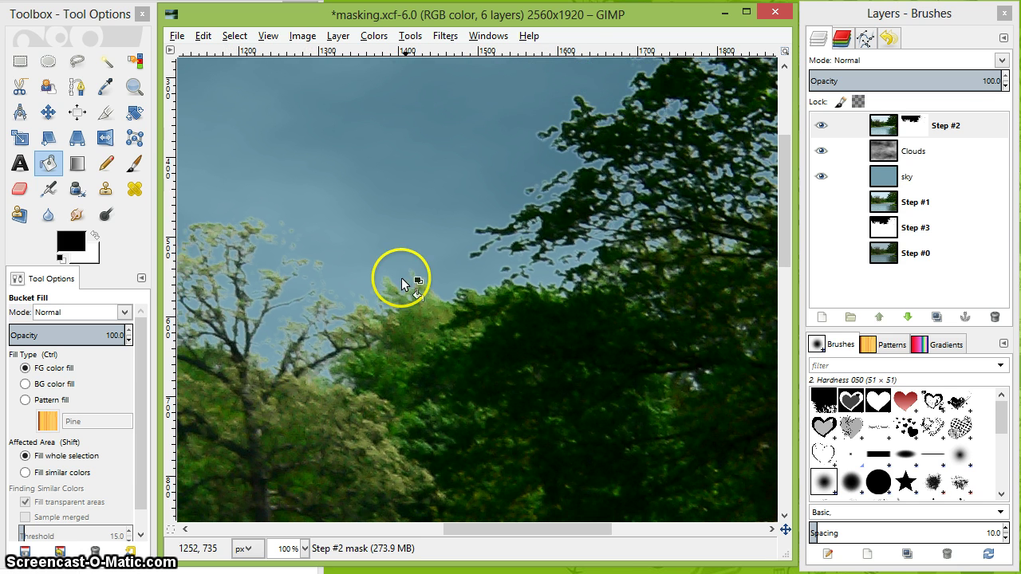
click(917, 128)
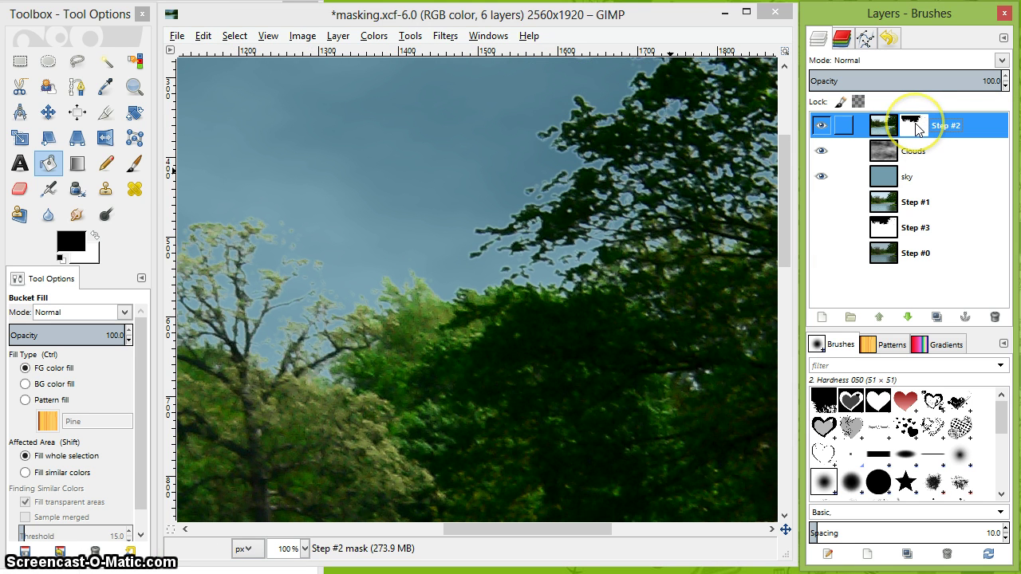
double_click(918, 127)
click(185, 172)
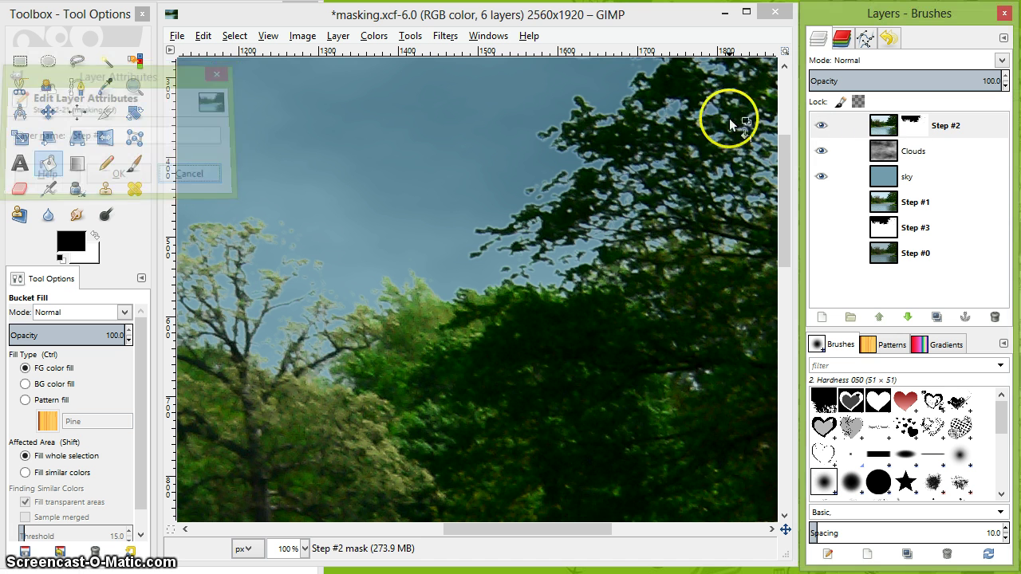
click(909, 126)
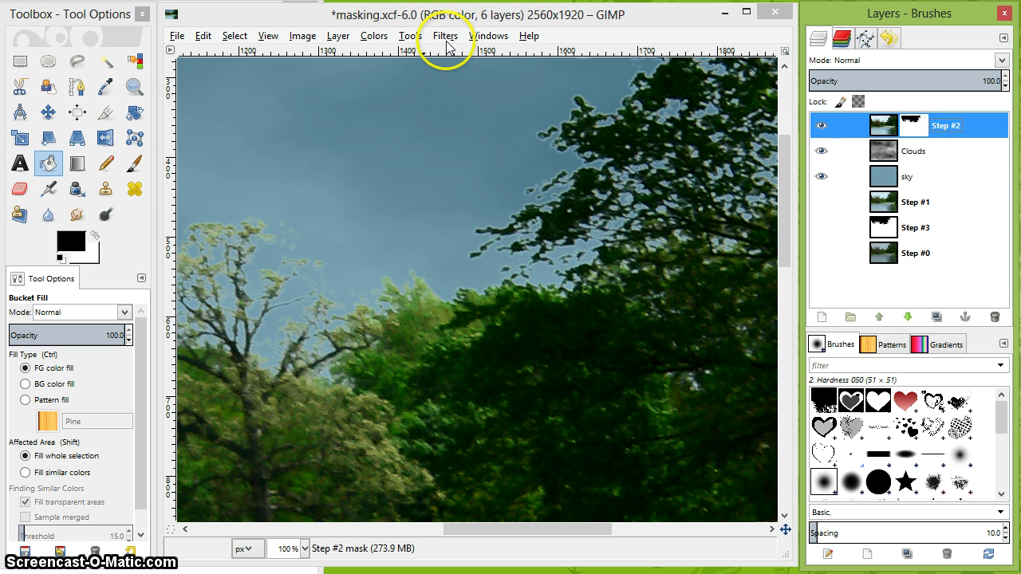
- Apply Levels to the Step #2 mask with input black 80, gamma 0.29 and white 160
click(373, 36)
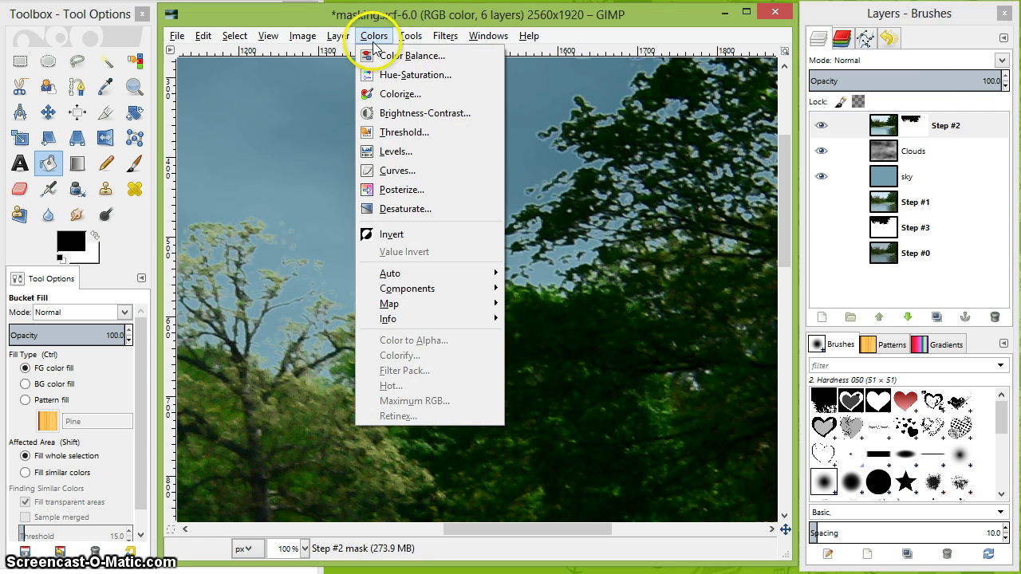
click(393, 152)
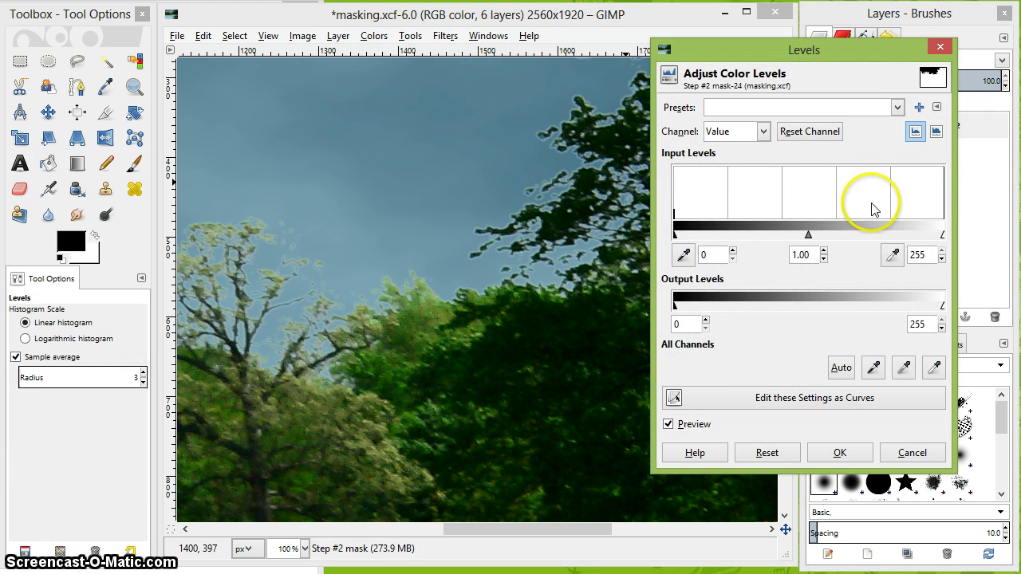
drag(820, 50, 899, 46)
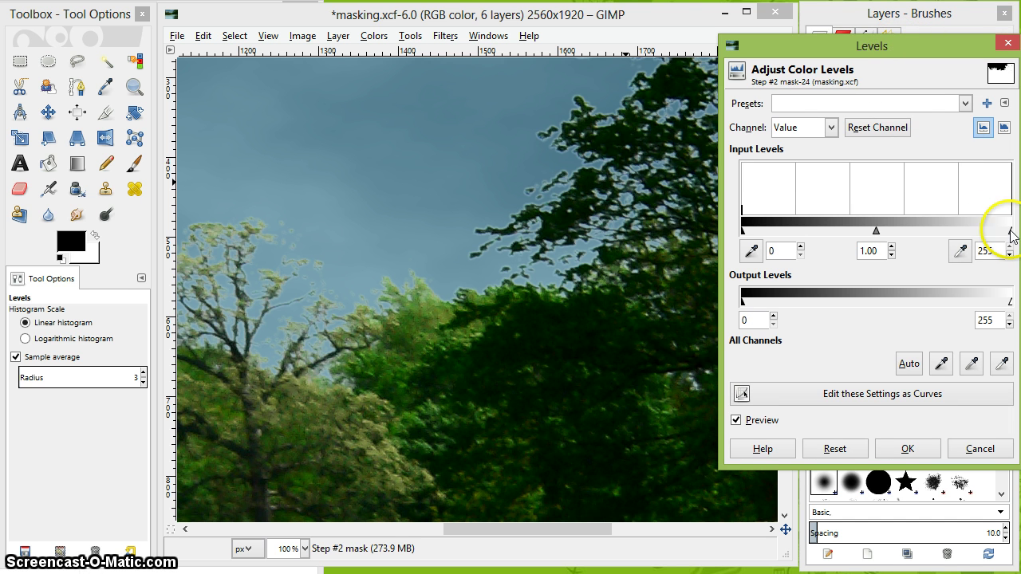
drag(1010, 230, 955, 232)
drag(742, 231, 826, 231)
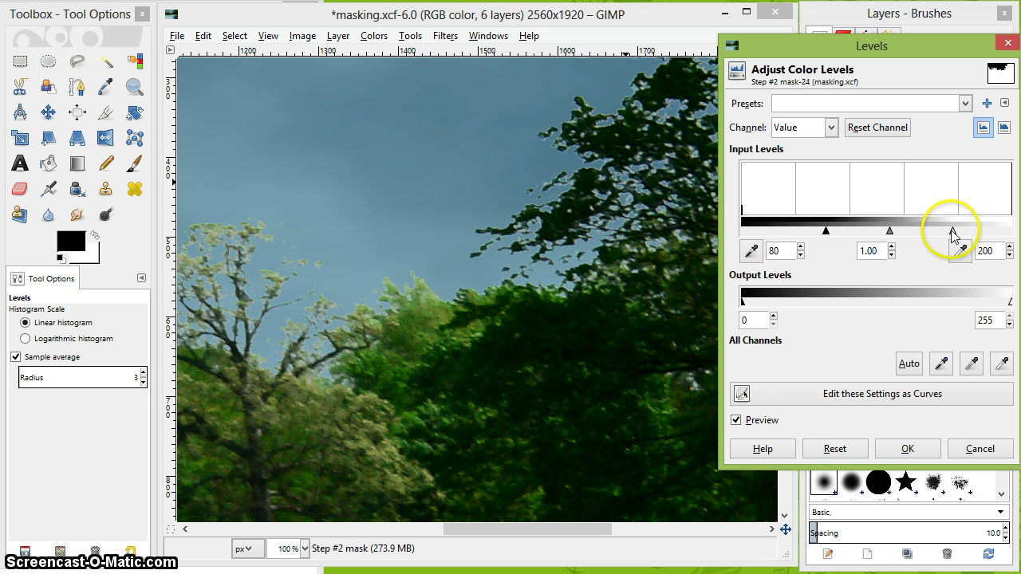
drag(954, 231, 897, 230)
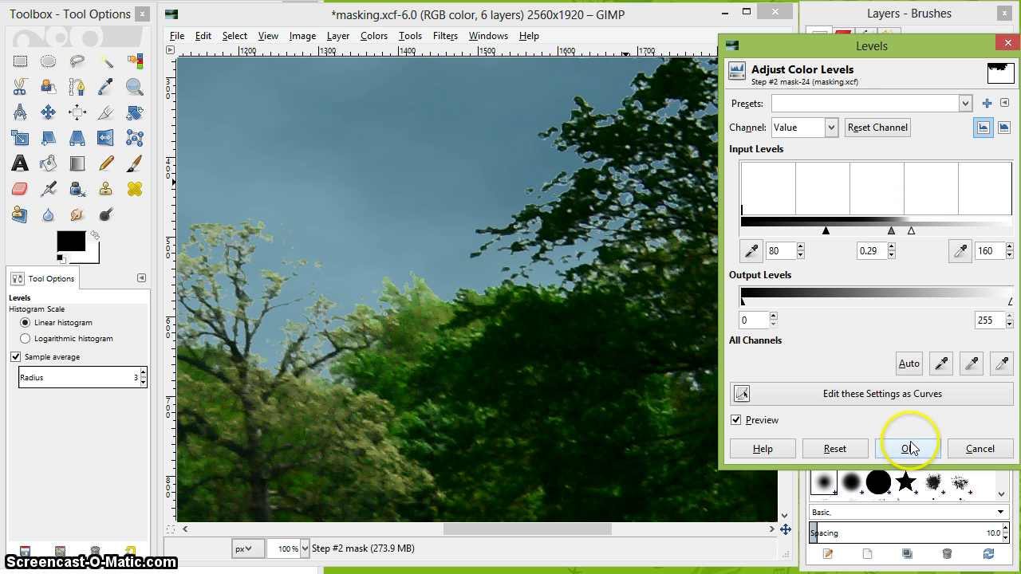
click(910, 446)
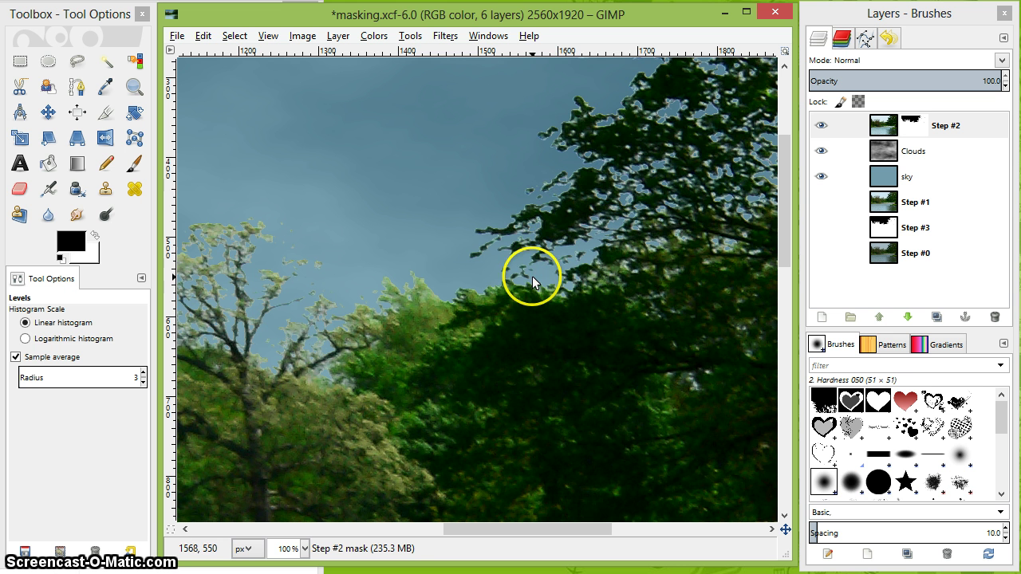
- Fit the whole lake composite in the window with Shift+Ctrl+J
key(ctrl+shift+j)
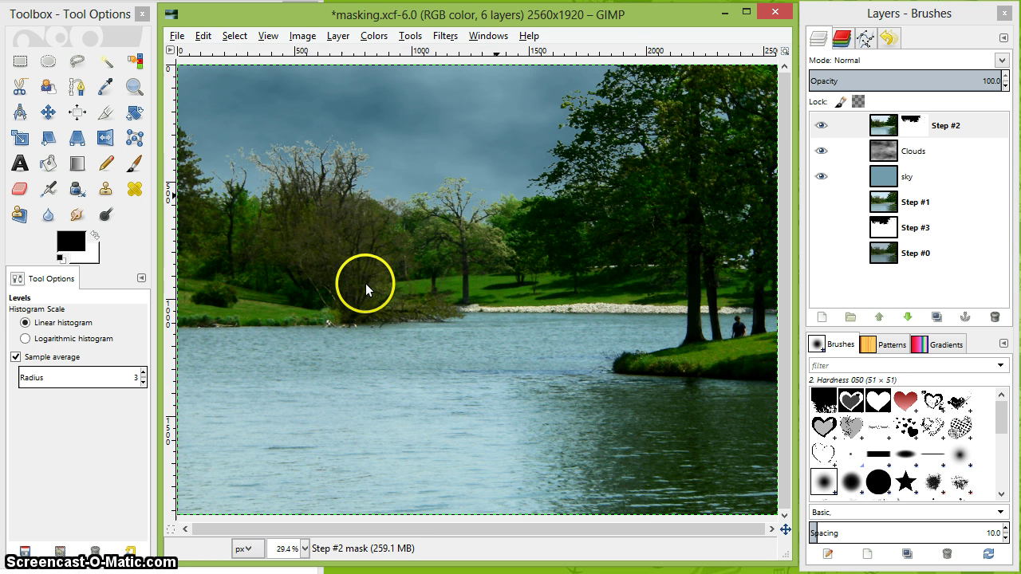